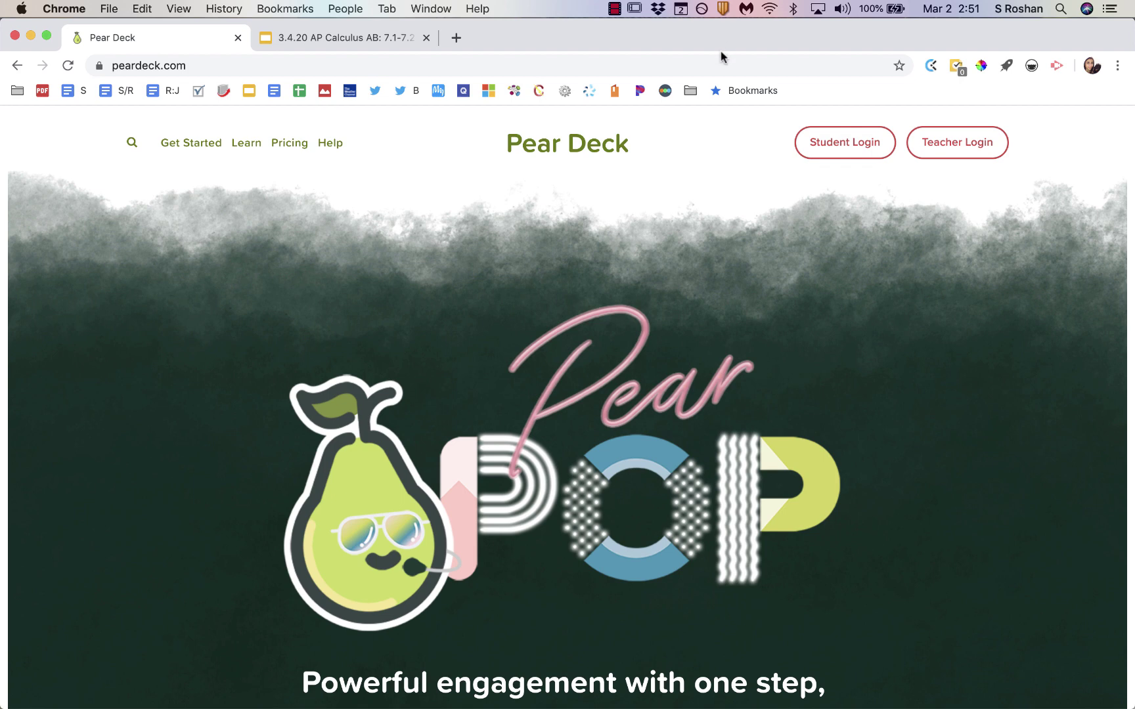
Switch from the Pear Deck homepage to the 3.4.20 AP Calculus AB: 7.1-7.2 slide deck tab
left_click(386, 39)
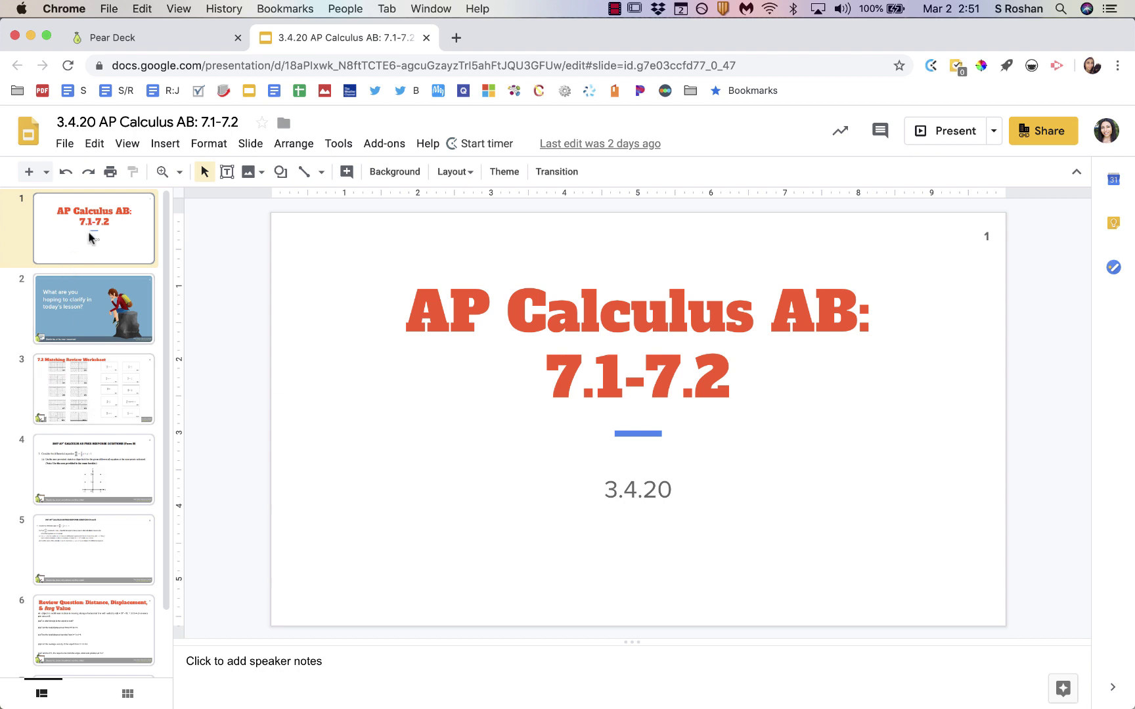
Launch the Pear Deck add-on from the Add-ons menu and browse its Template Library
left_click(84, 303)
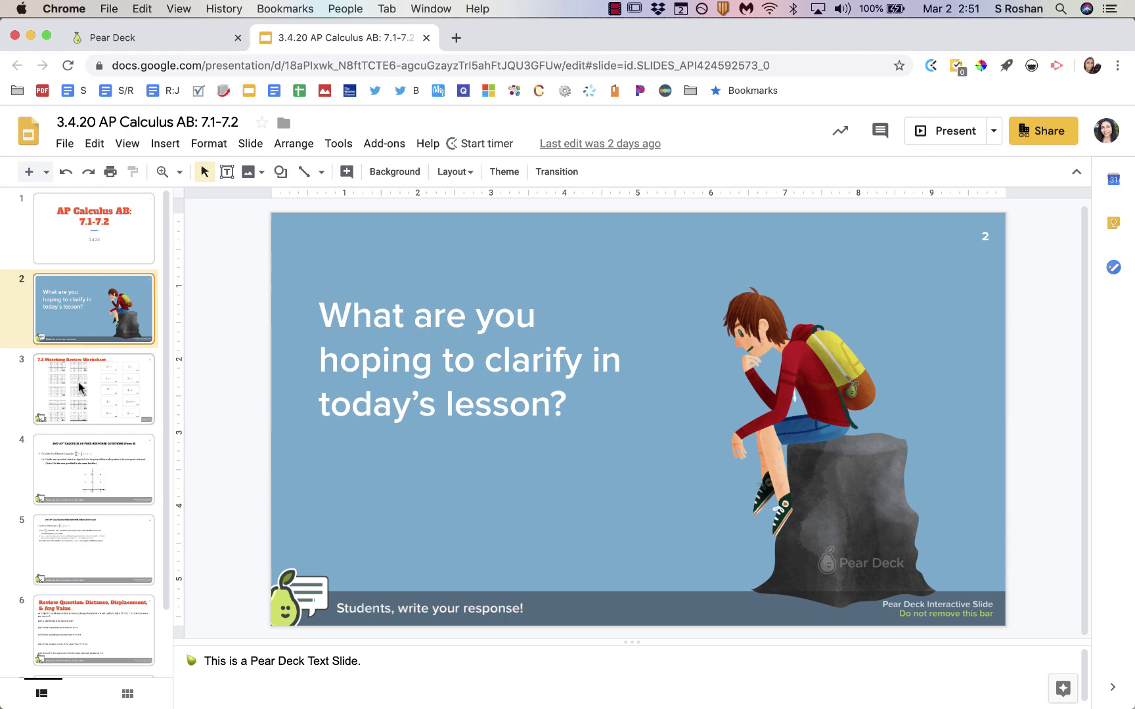
key("Down")
key("Up")
key("Up")
left_click(399, 144)
mouse_move(431, 218)
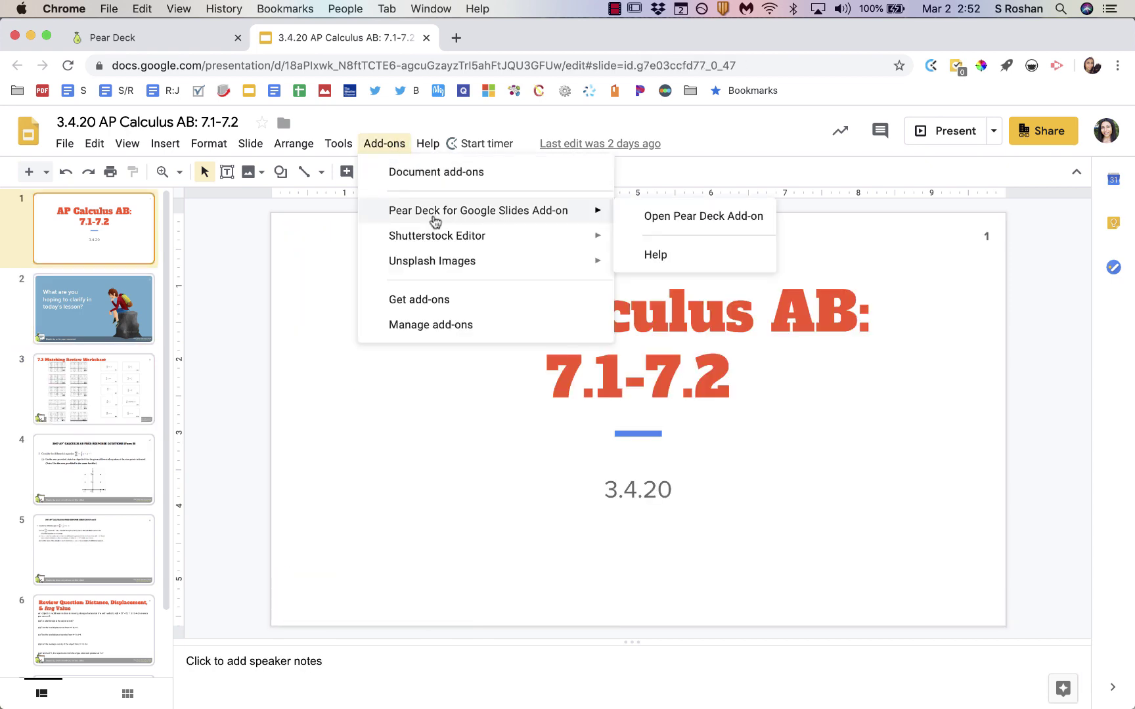
left_click(646, 216)
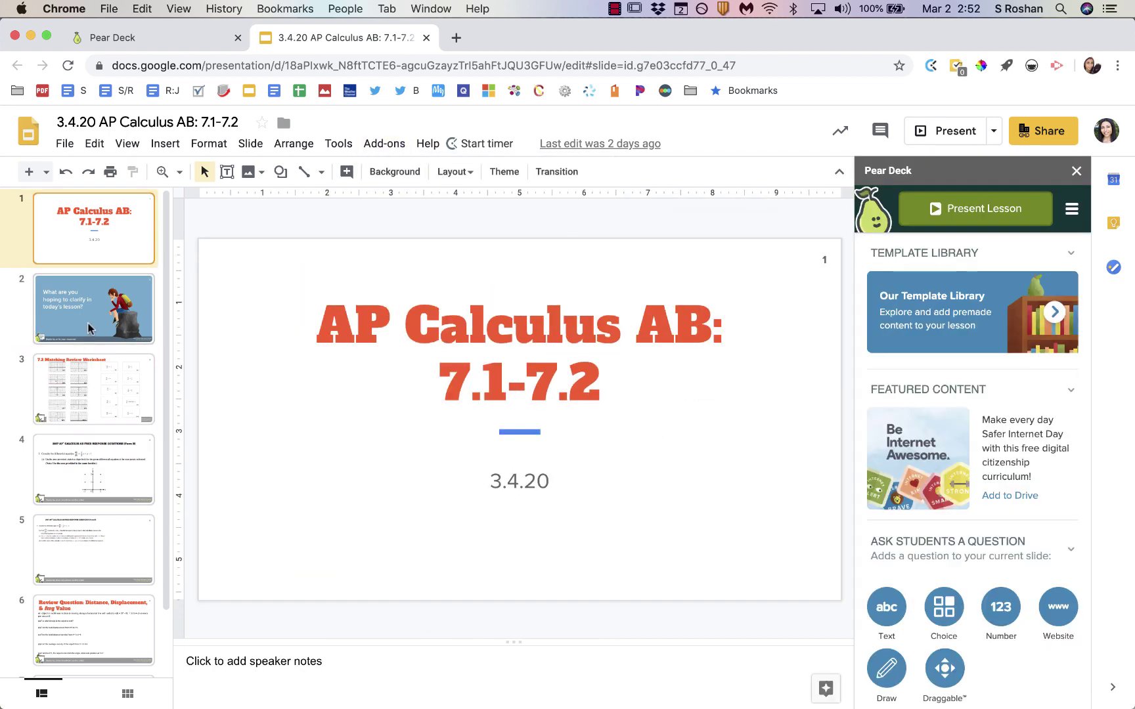
left_click(90, 328)
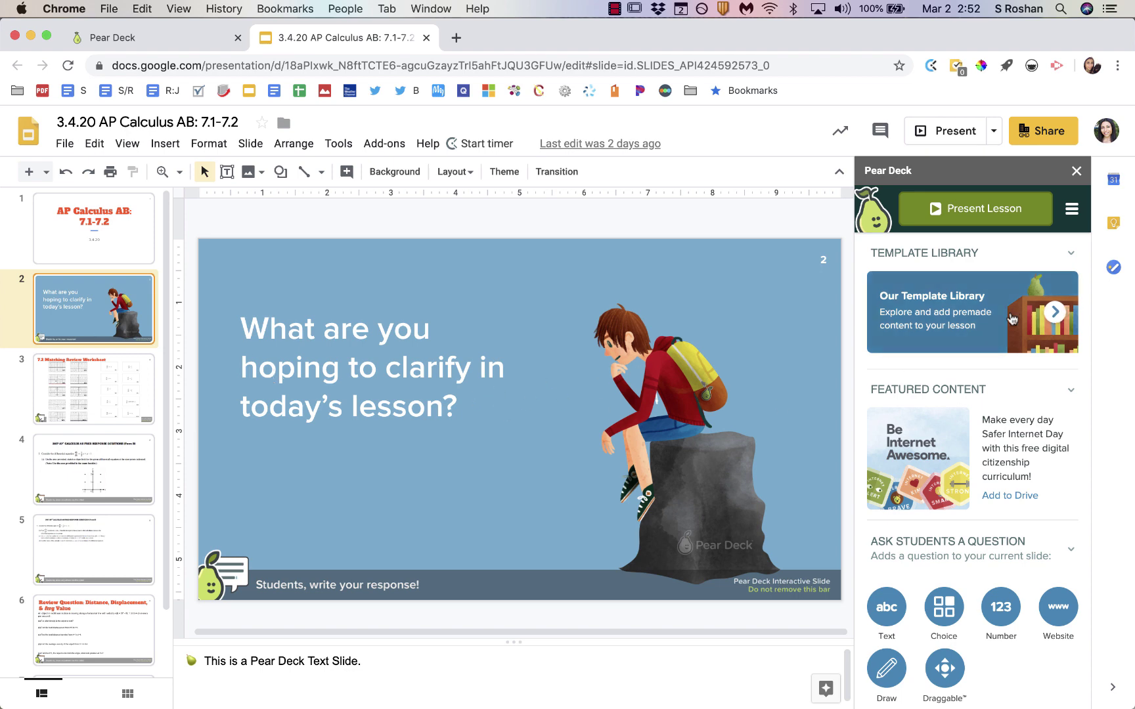
left_click(1011, 319)
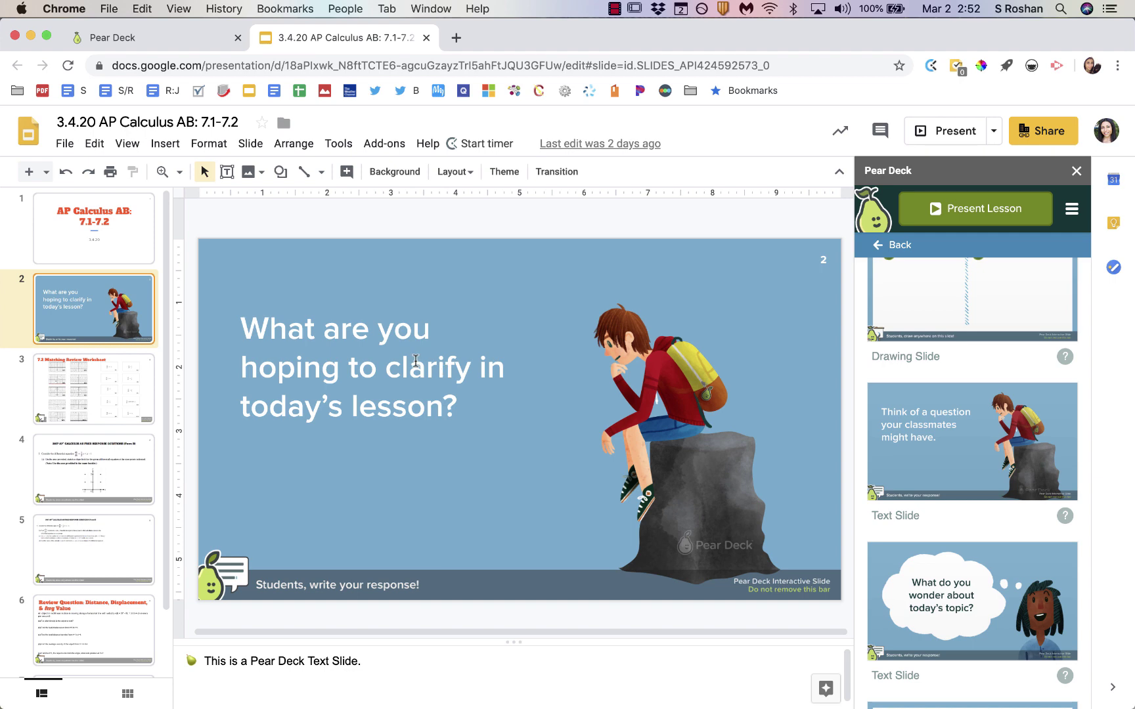
Go to slide 5 and delete its old Pear Deck banner and speaker notes
left_click(107, 397)
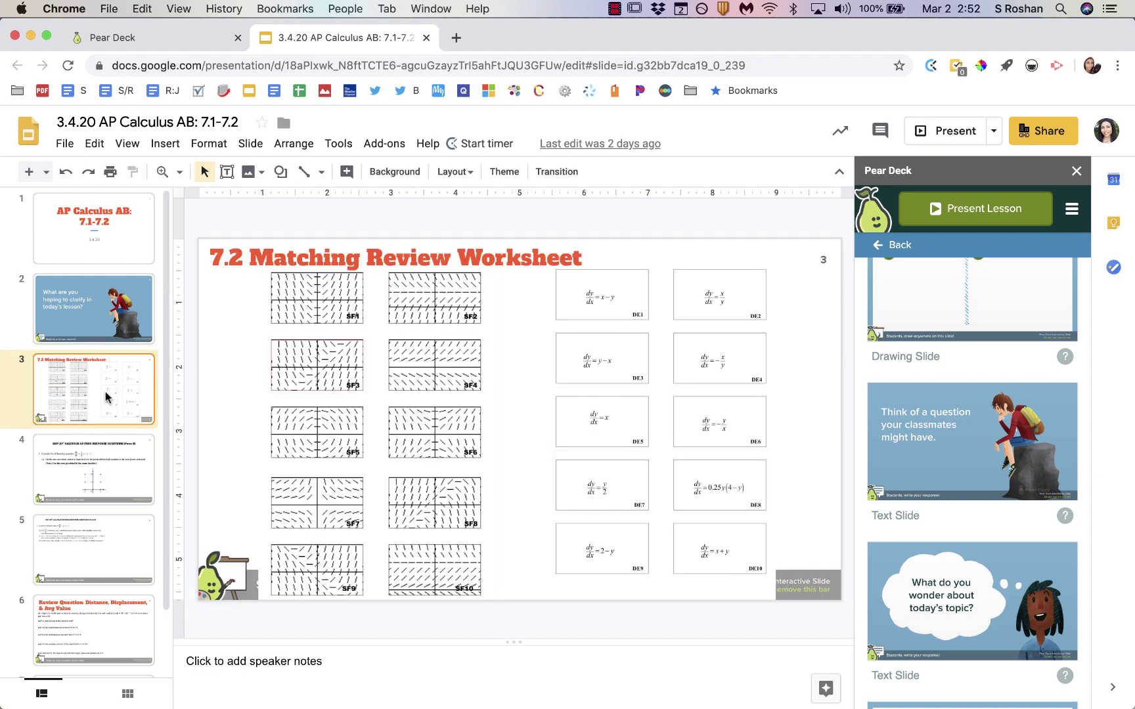
left_click(106, 476)
left_click(115, 560)
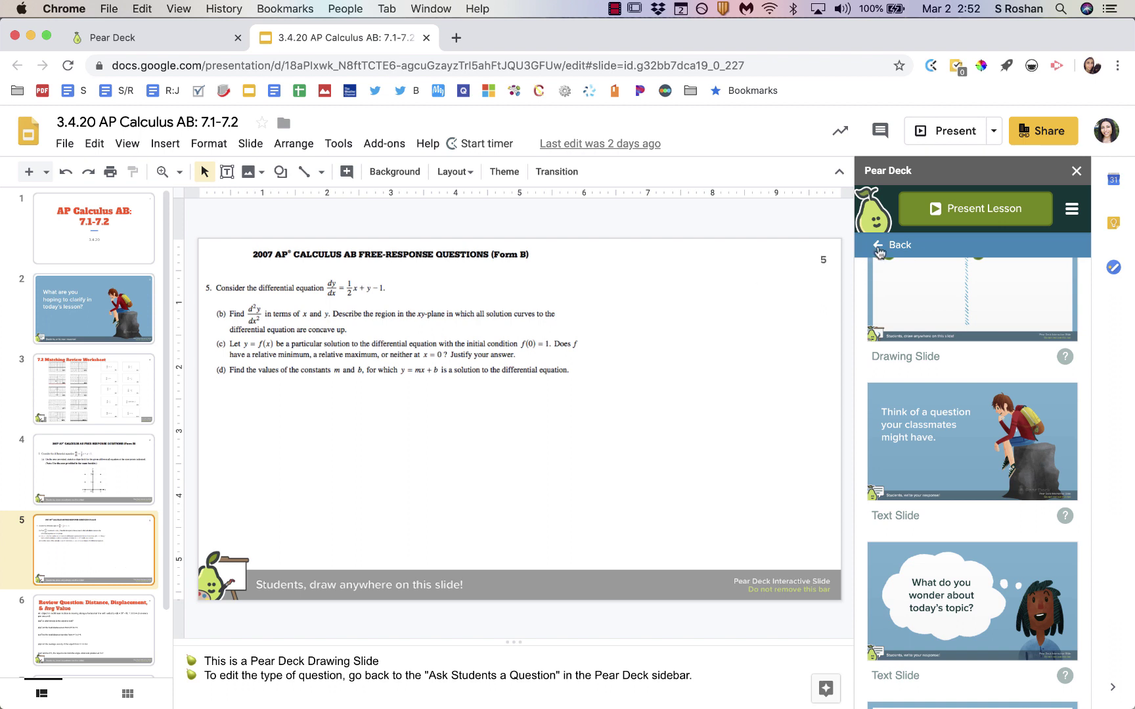
left_click(878, 253)
left_click(879, 252)
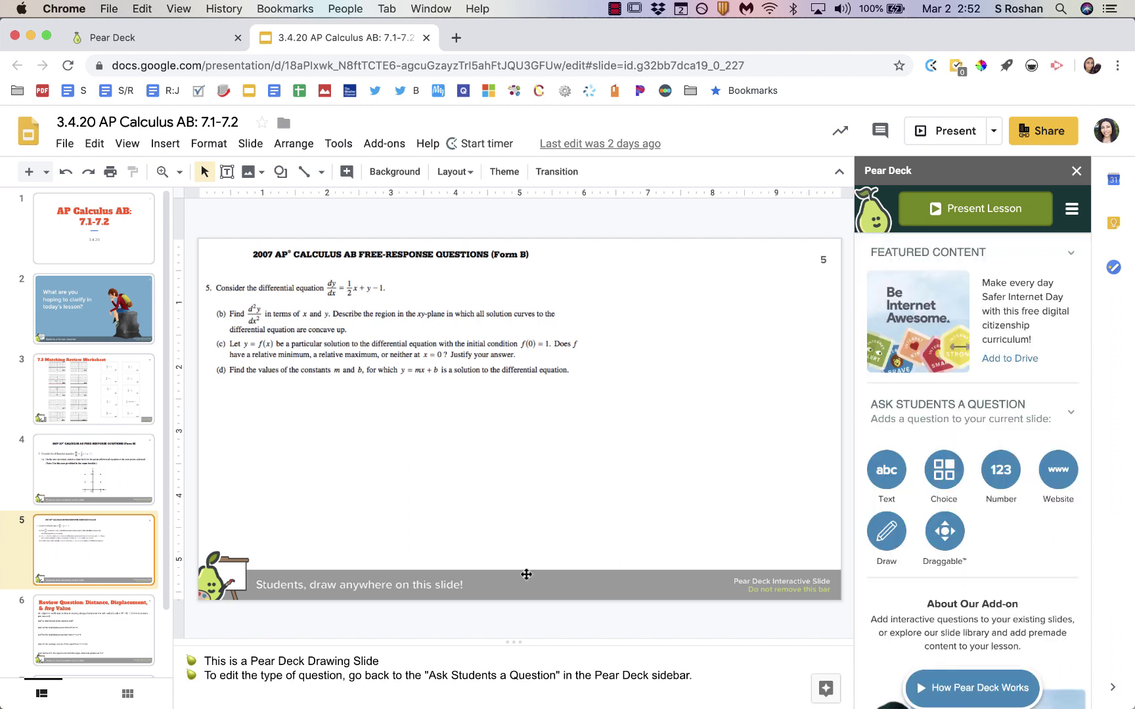
left_click(525, 576)
key("Delete")
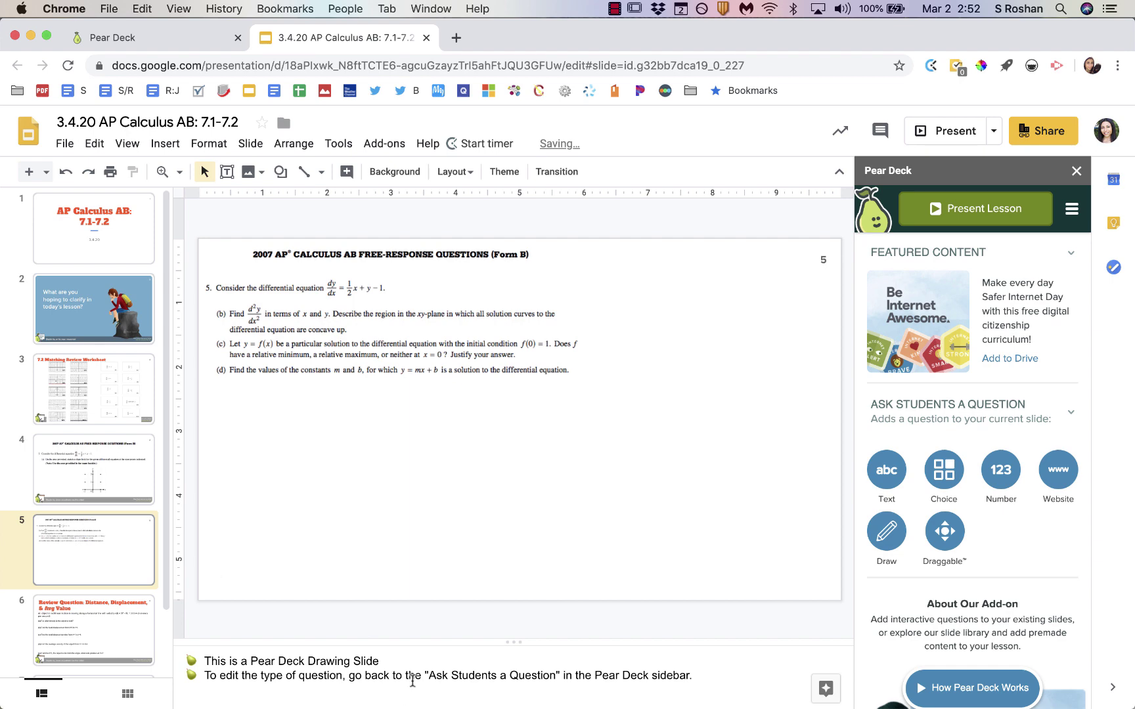
left_click(412, 681)
key("super+a")
key("Delete")
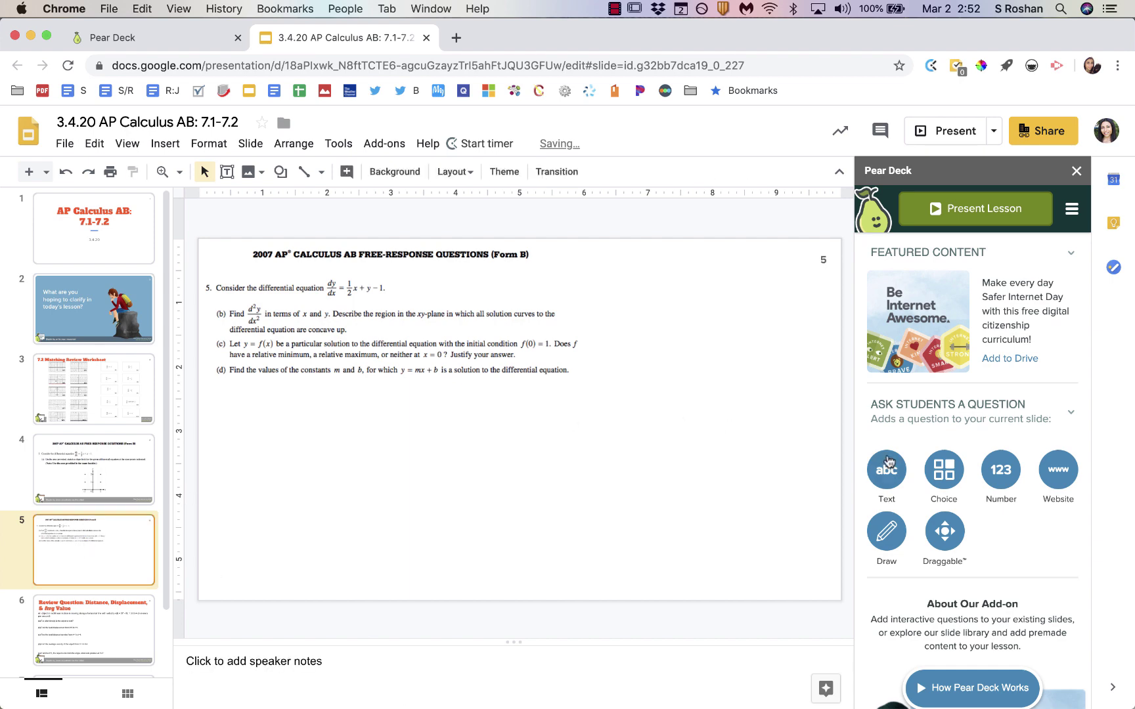
Make slide 5 a Pear Deck Drawing slide, then demo Cmd+D duplicate and delete the copy
left_click(885, 536)
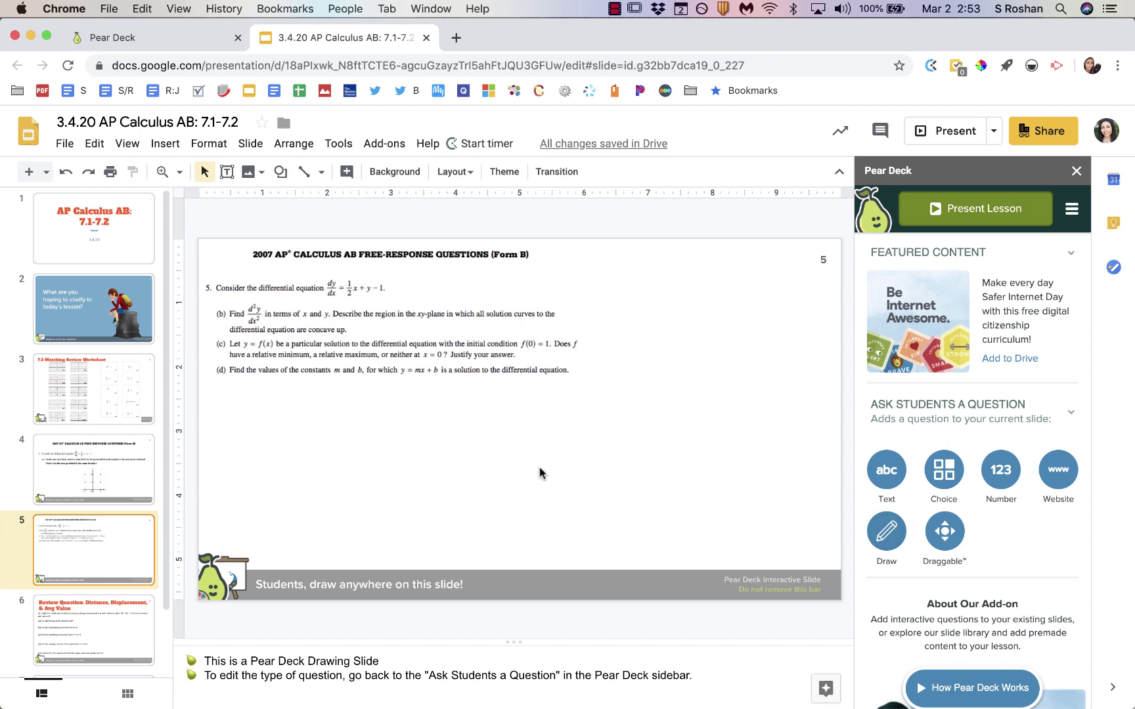
scroll(99, 512, "down", 1)
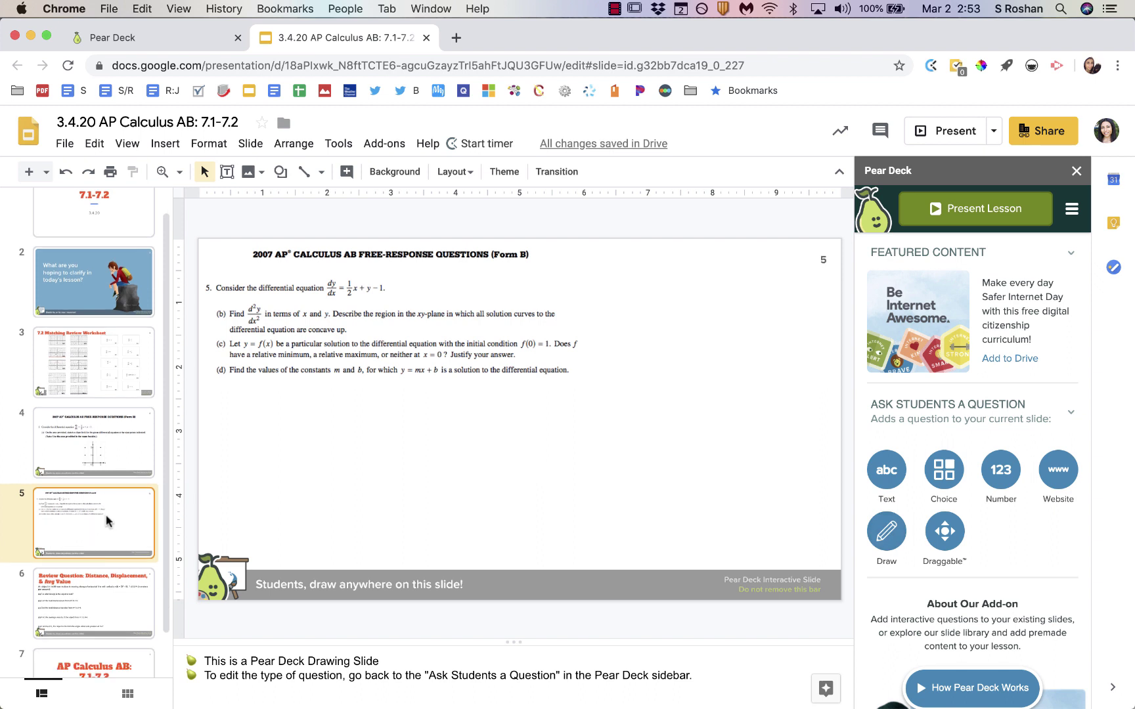
key("super+d")
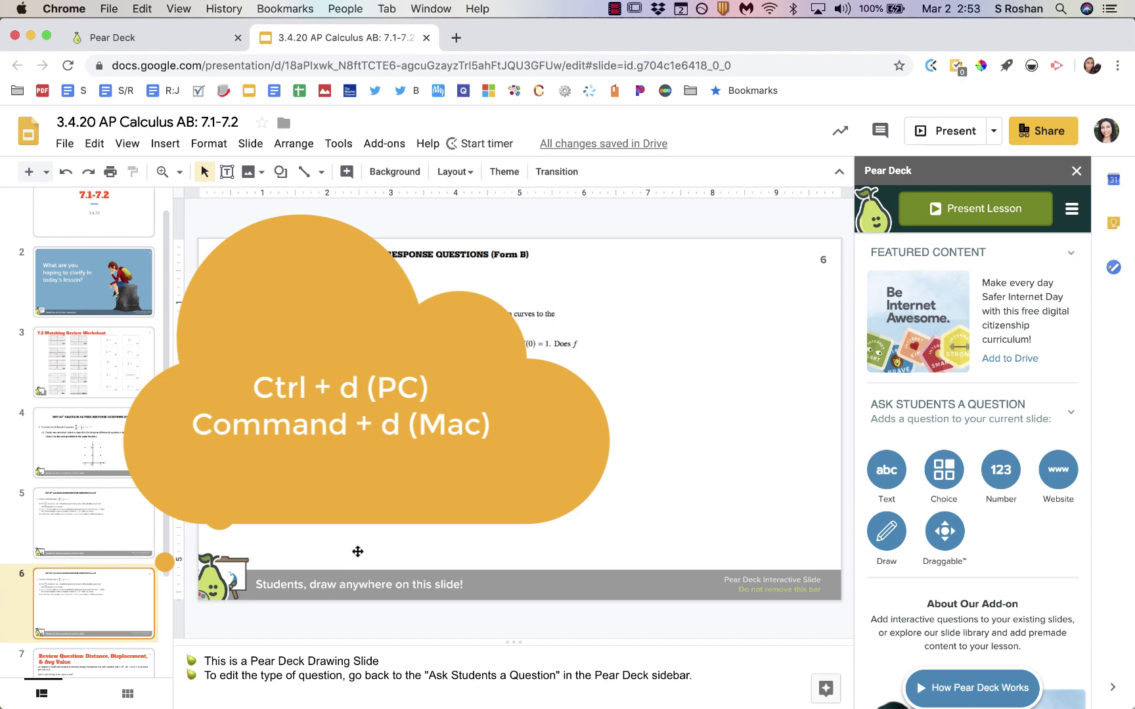
key("BackSpace")
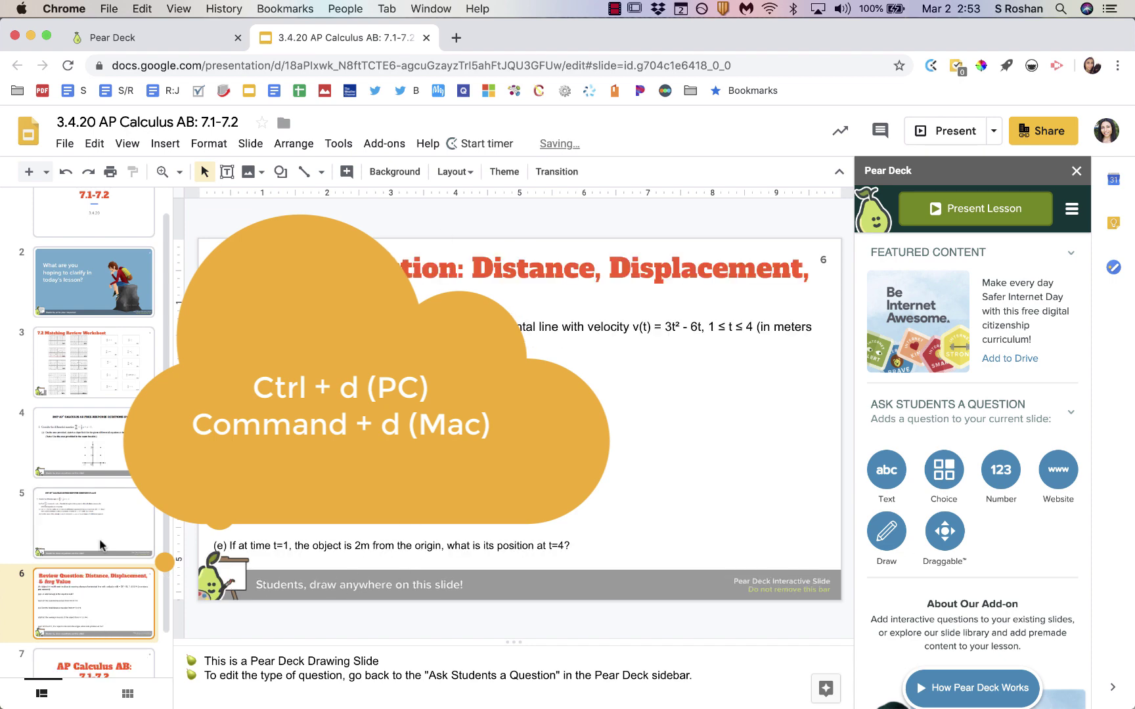
left_click(97, 521)
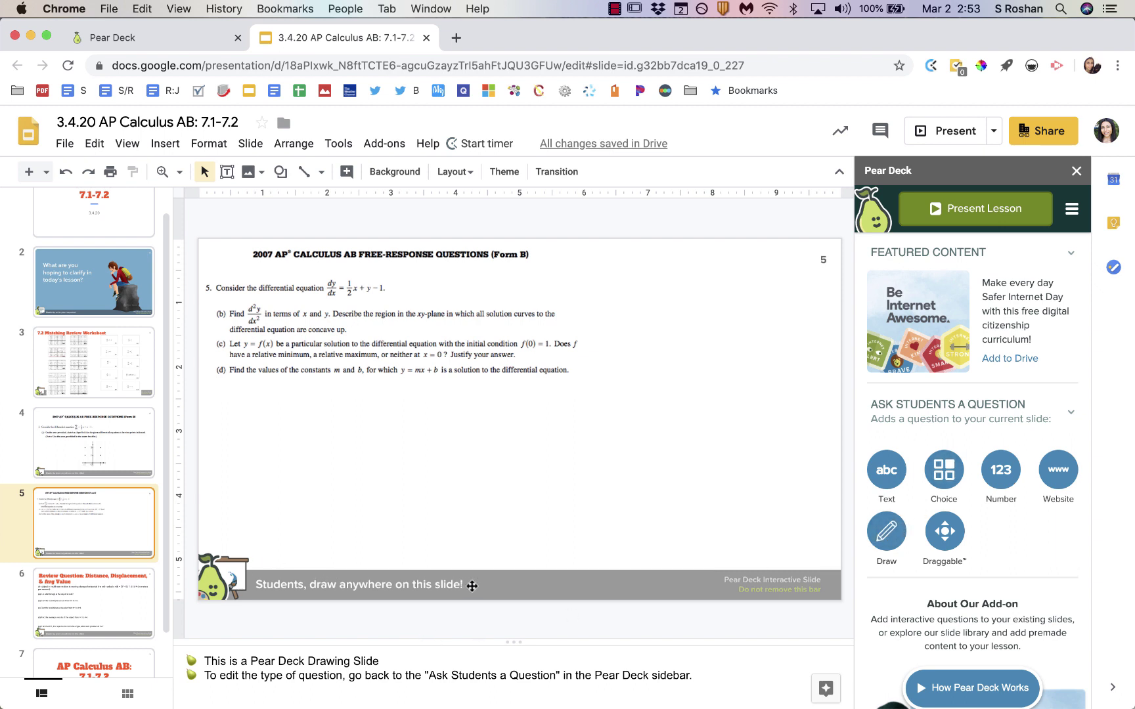
left_click(470, 587)
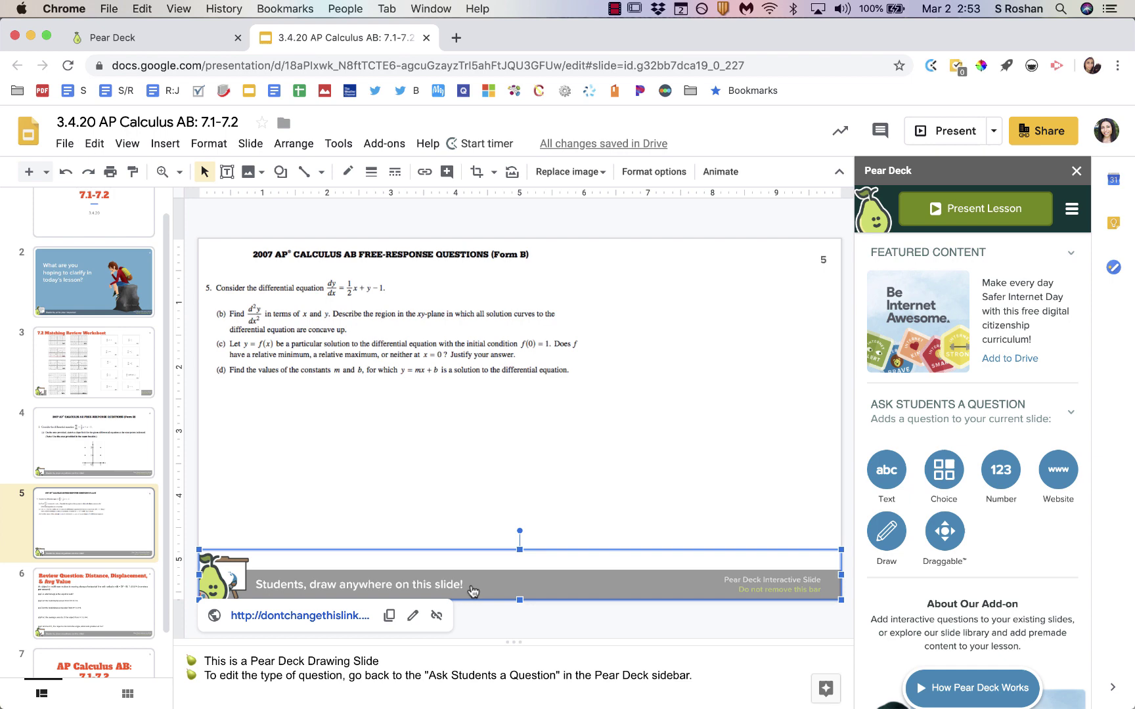
left_click(101, 627)
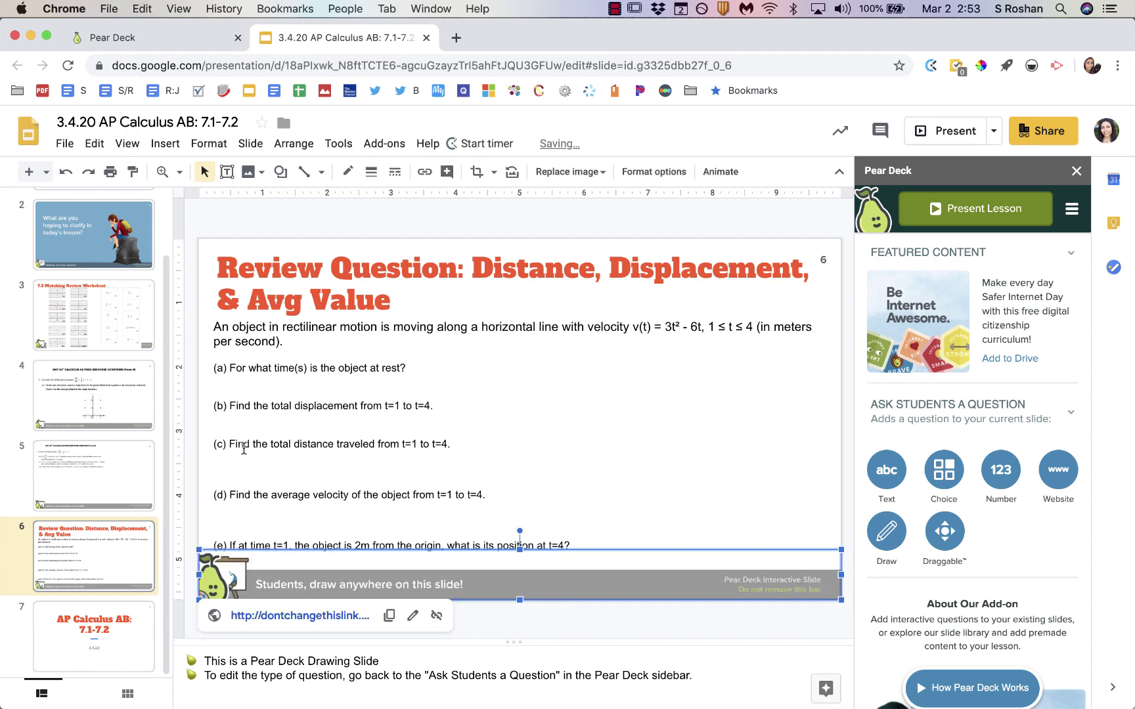
left_click(90, 493)
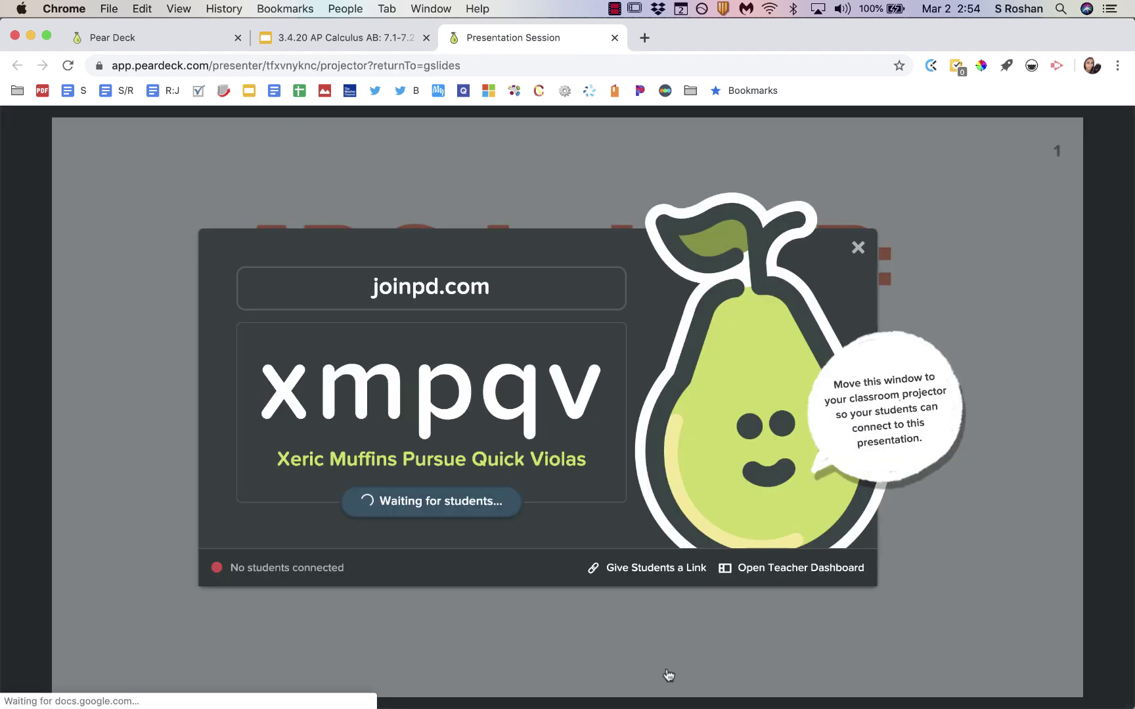
Close the join dialog, advance to slide 3, and turn on Student-Paced mode
left_click(712, 620)
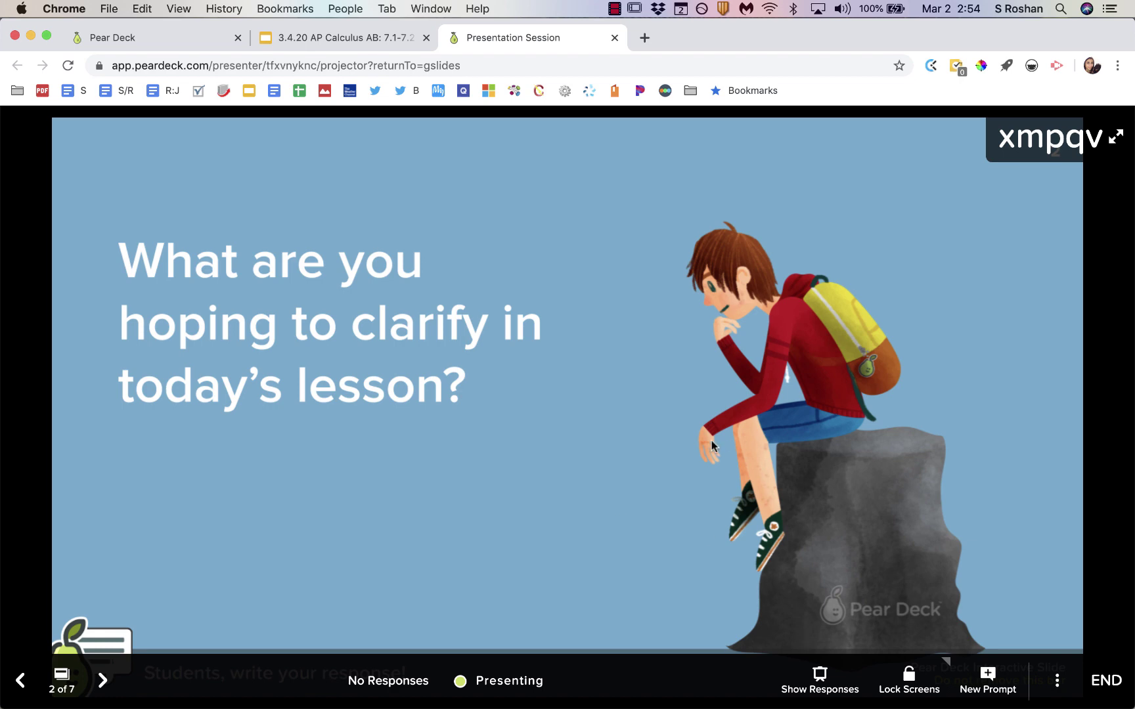
key("Right")
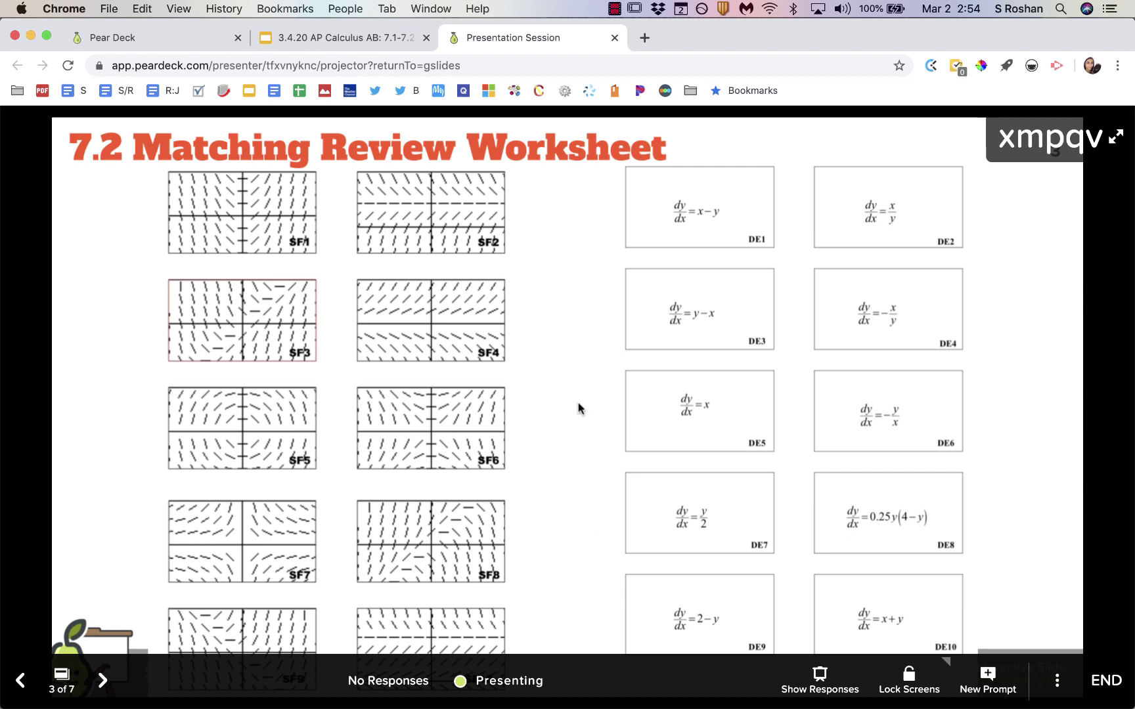
left_click(1057, 683)
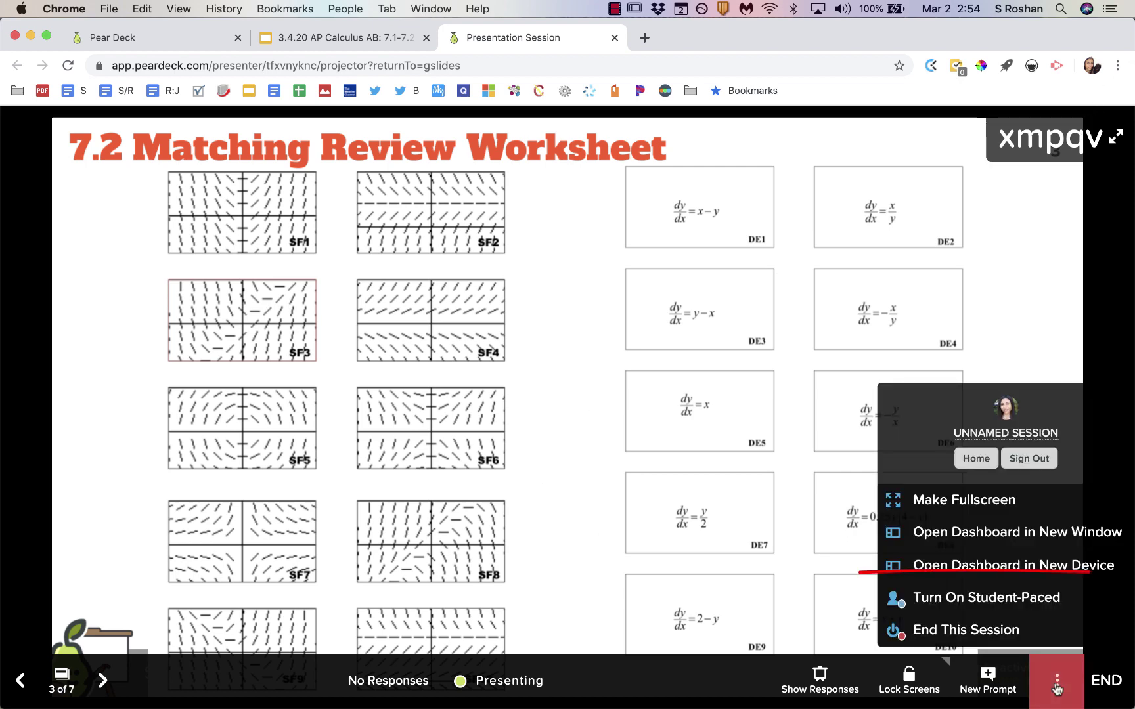
left_click(1031, 599)
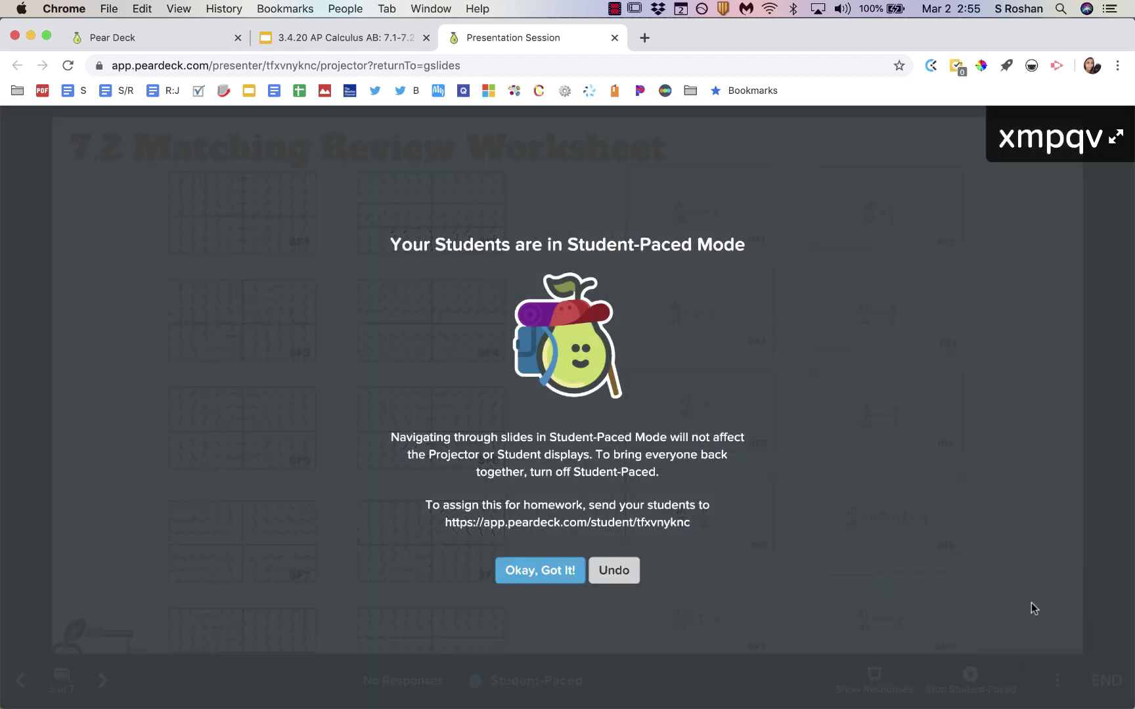
Enlarge the join code and copy the student link
left_click_drag(688, 519, 433, 523)
left_click(1093, 150)
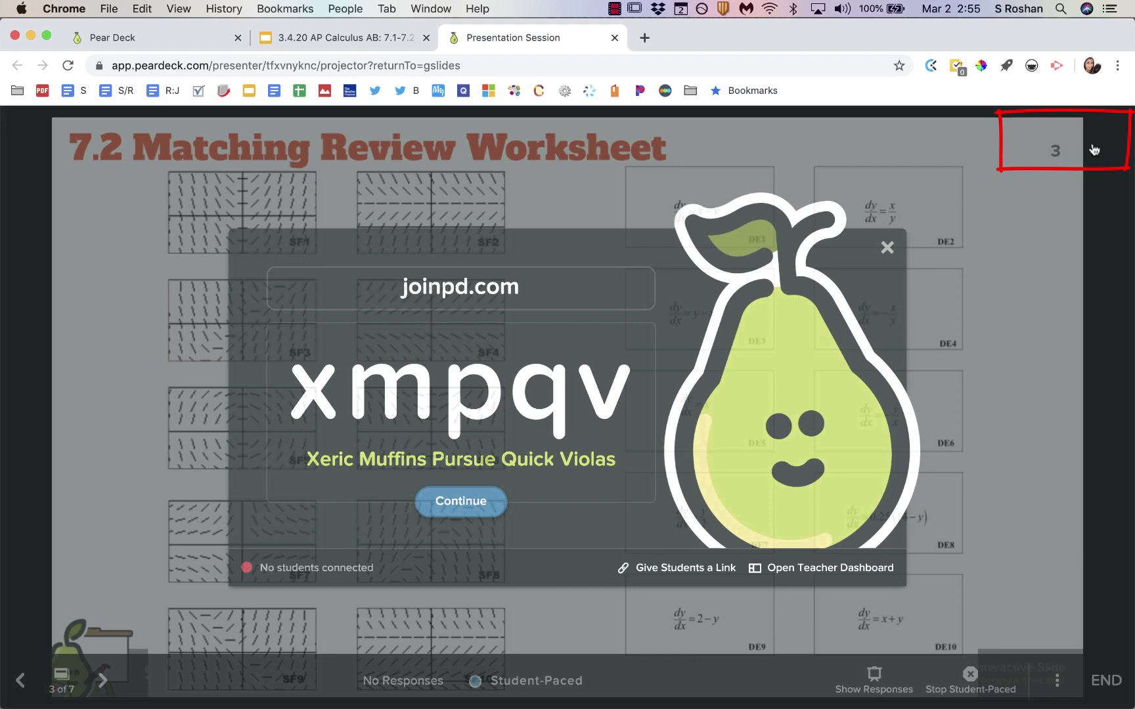
left_click(717, 568)
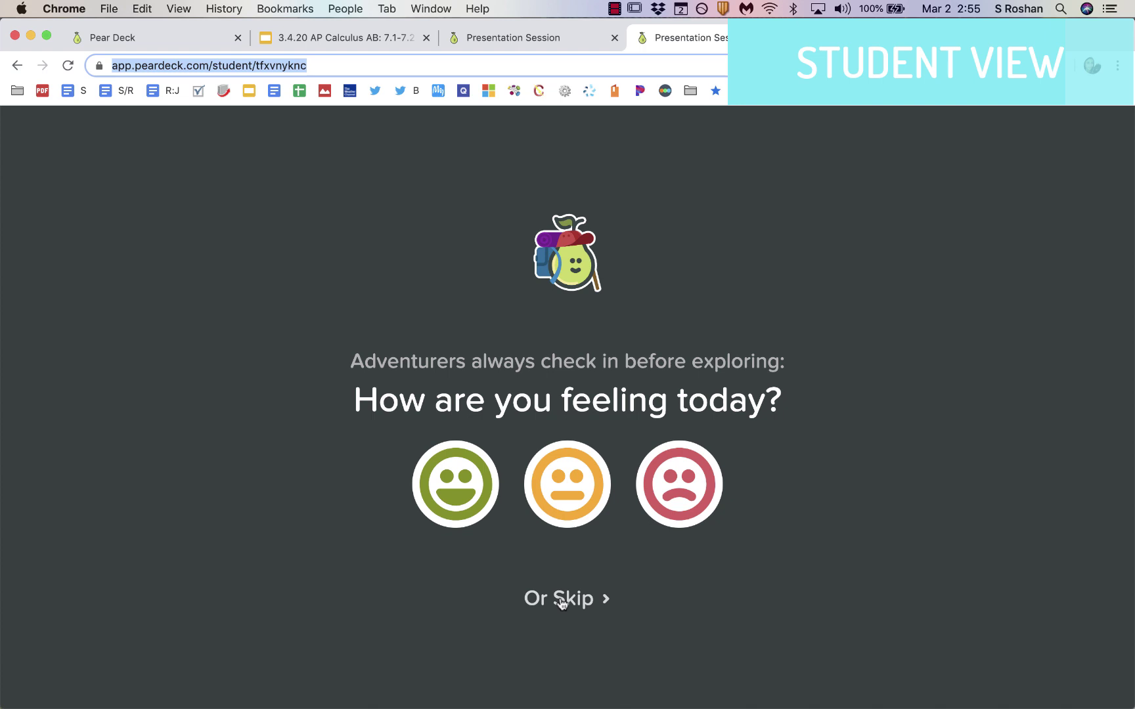
Join as the student, skip the mood check-in, and advance to slide 3 of 7
left_click(563, 41)
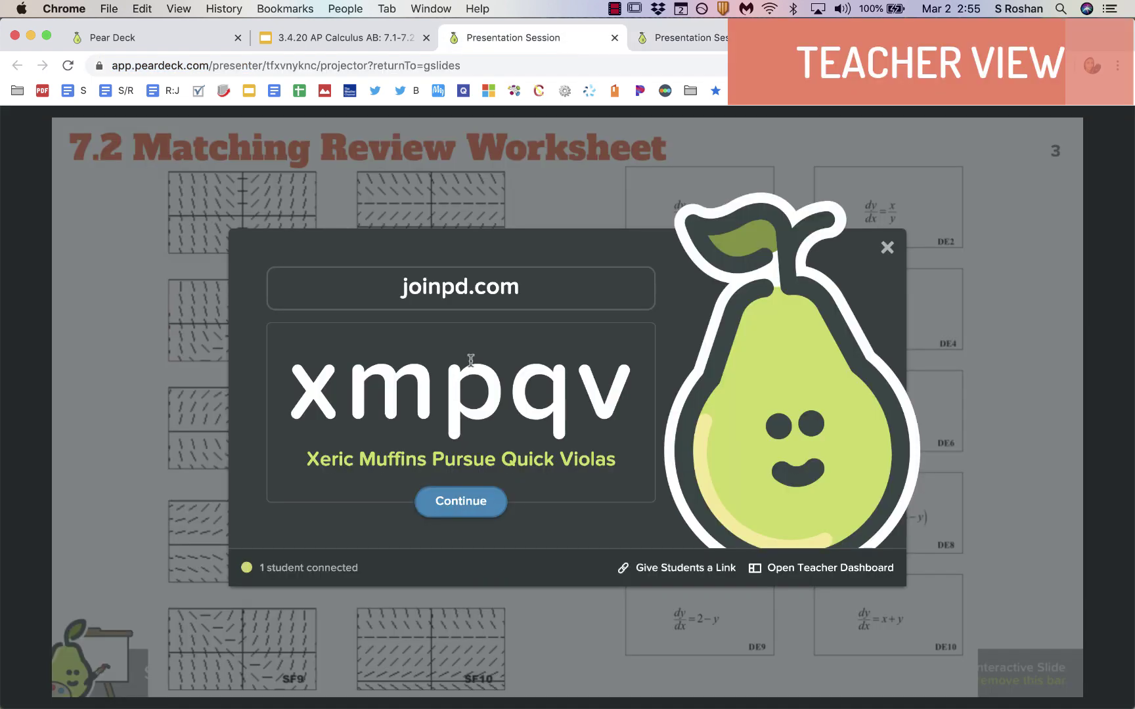
left_click(683, 38)
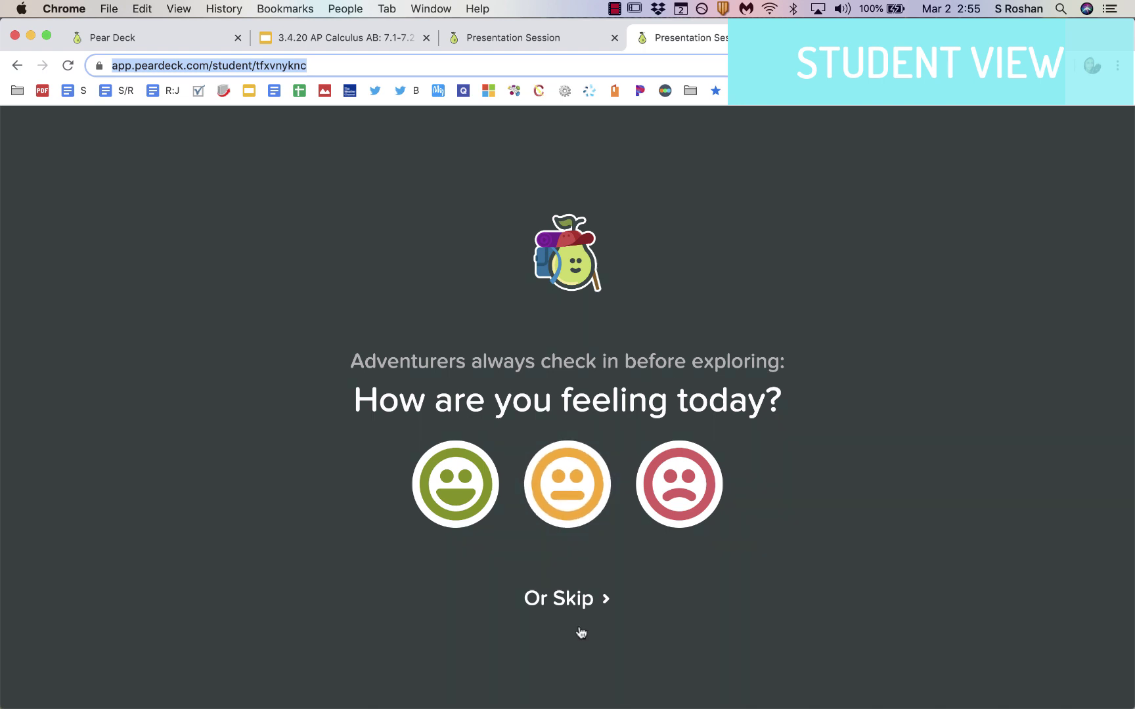
left_click(590, 599)
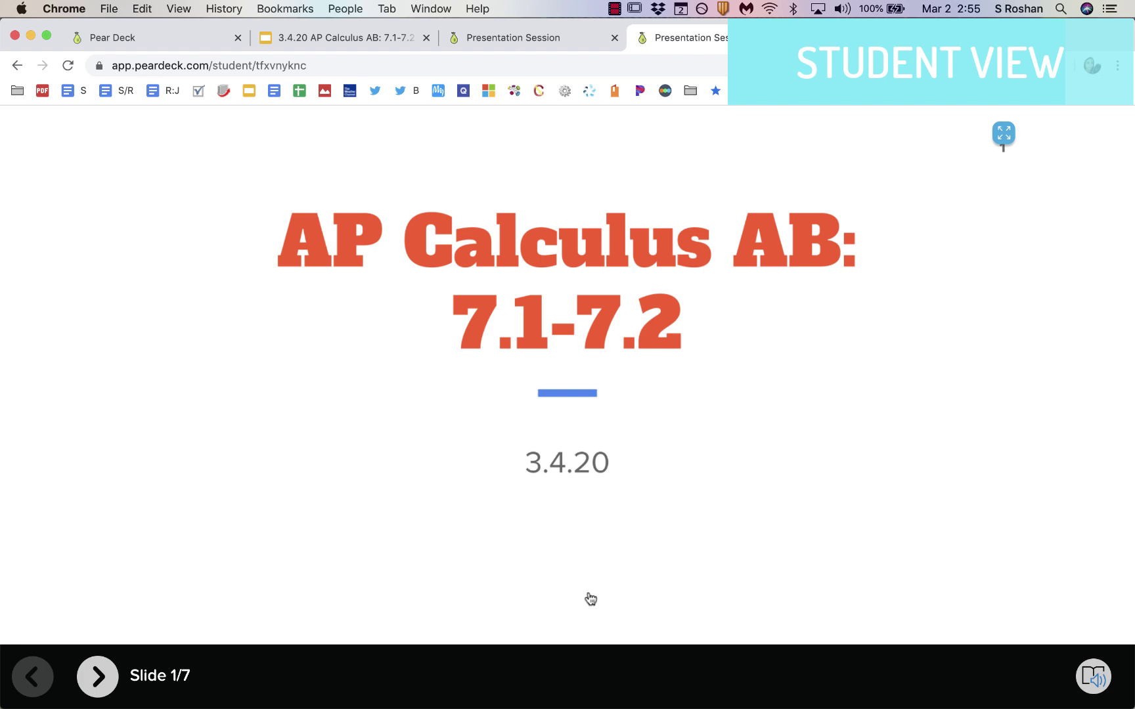
left_click(98, 682)
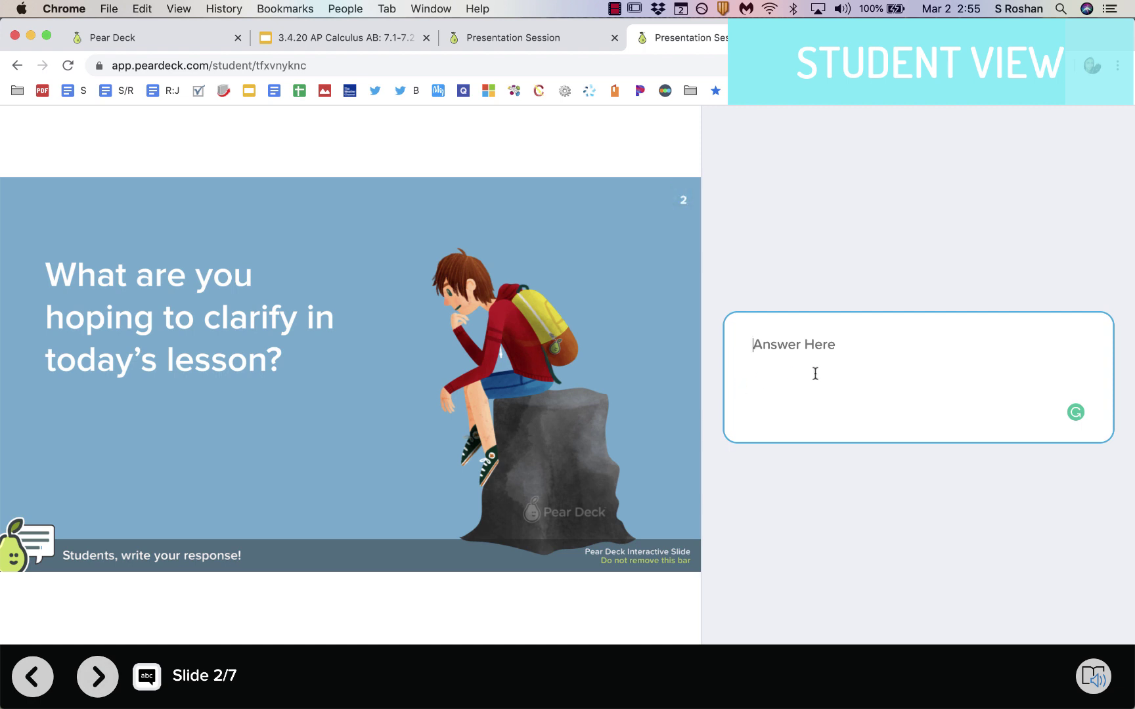
left_click(99, 680)
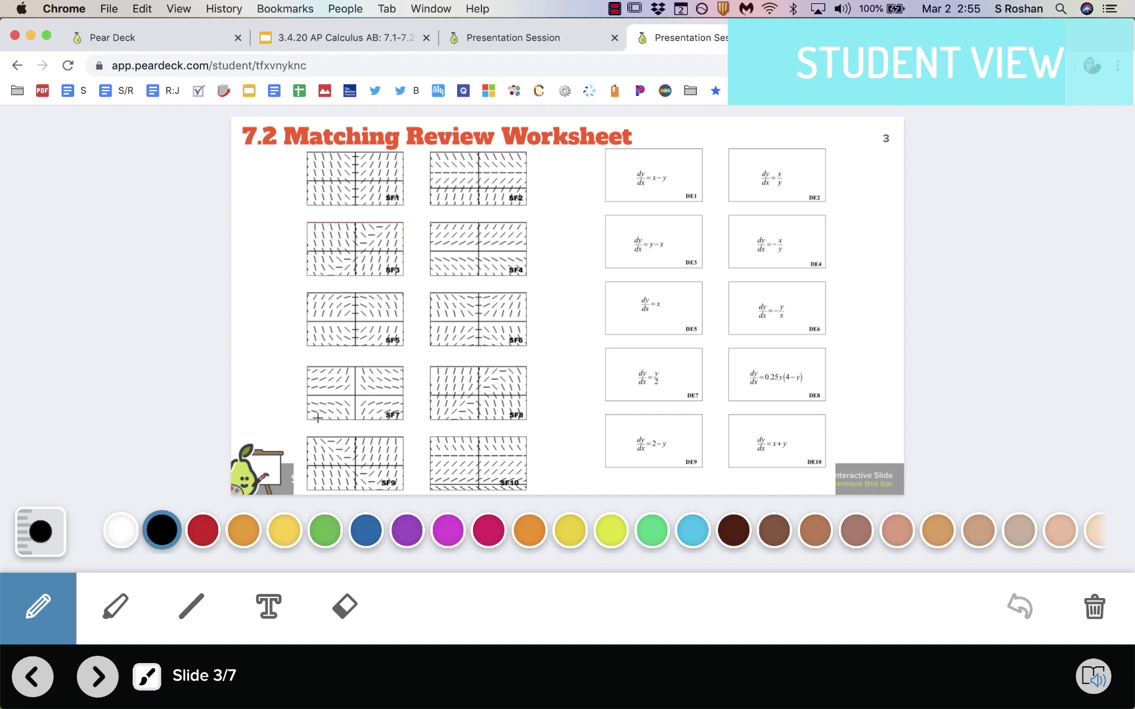
Set the pen to a very thin red stroke and draw a freehand mark on the worksheet
left_click(40, 532)
left_click_drag(42, 461, 46, 471)
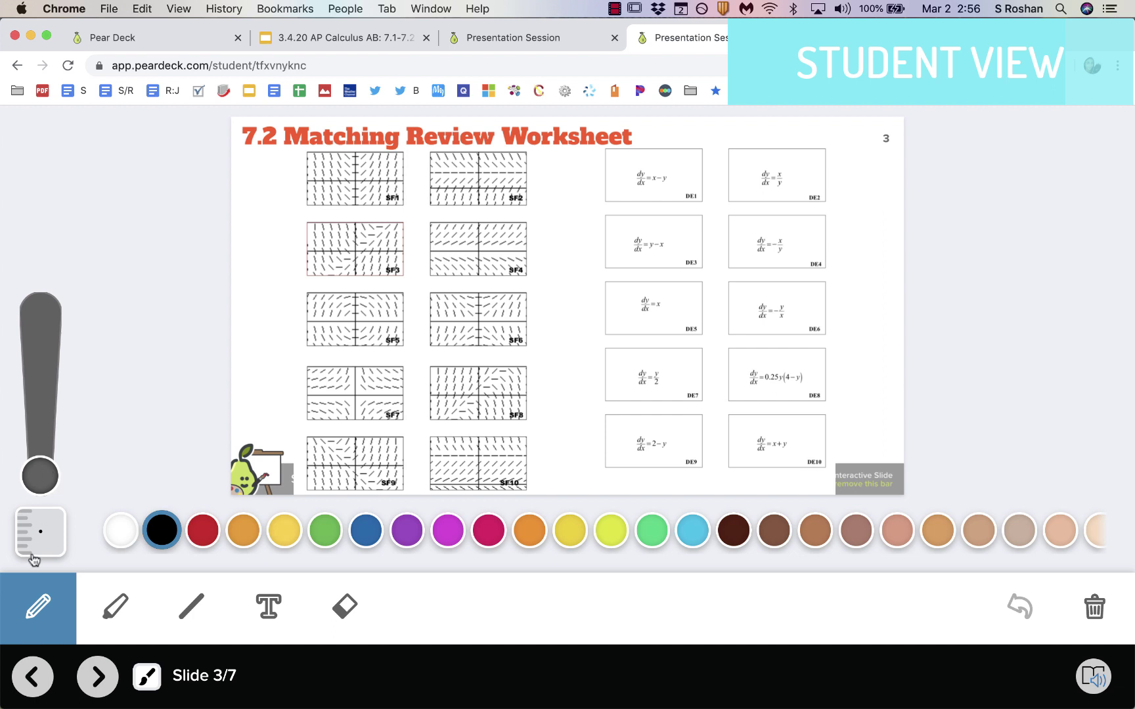
left_click(202, 530)
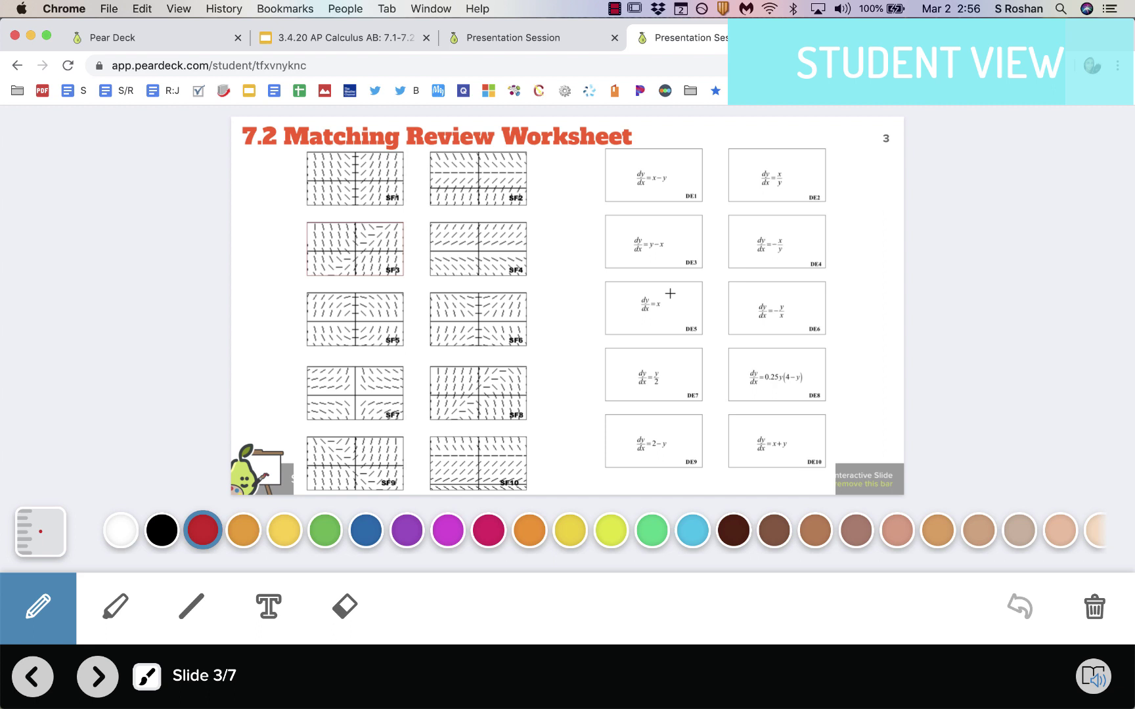
mouse_move(609, 312)
left_mouse_down()
mouse_move(484, 200)
mouse_move(410, 175)
mouse_move(407, 191)
mouse_move(421, 191)
left_mouse_up()
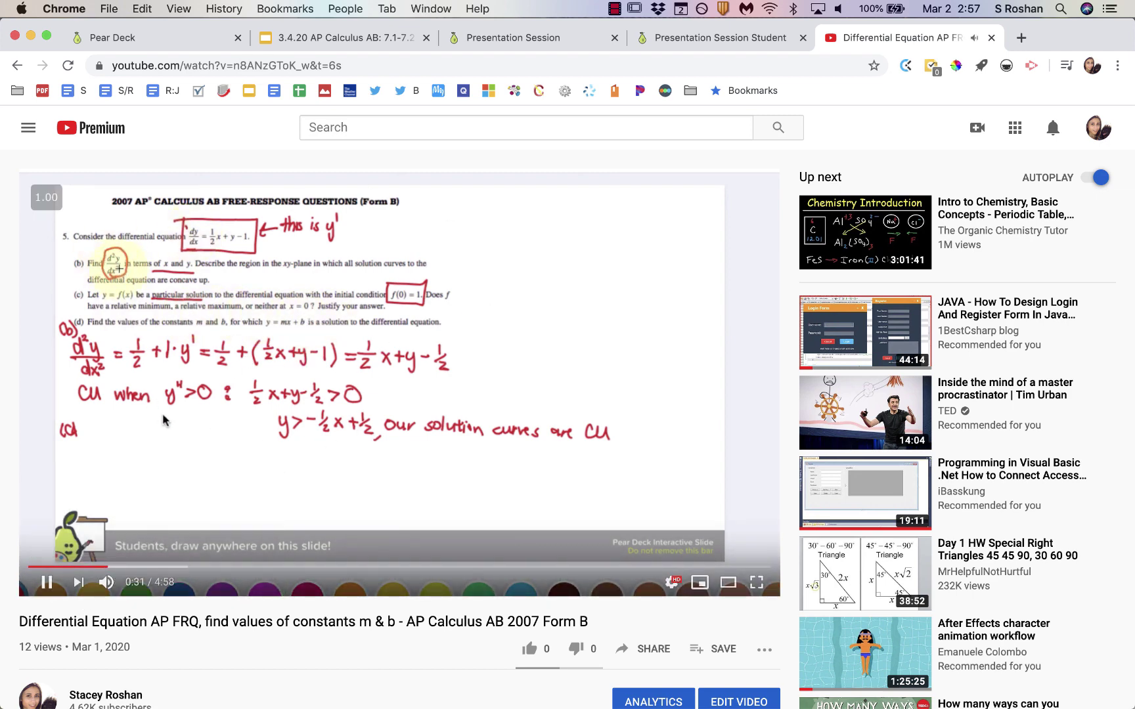
Pause the walkthrough video, skip back a few seconds, and return to the student's Pear Deck tab
left_click(46, 583)
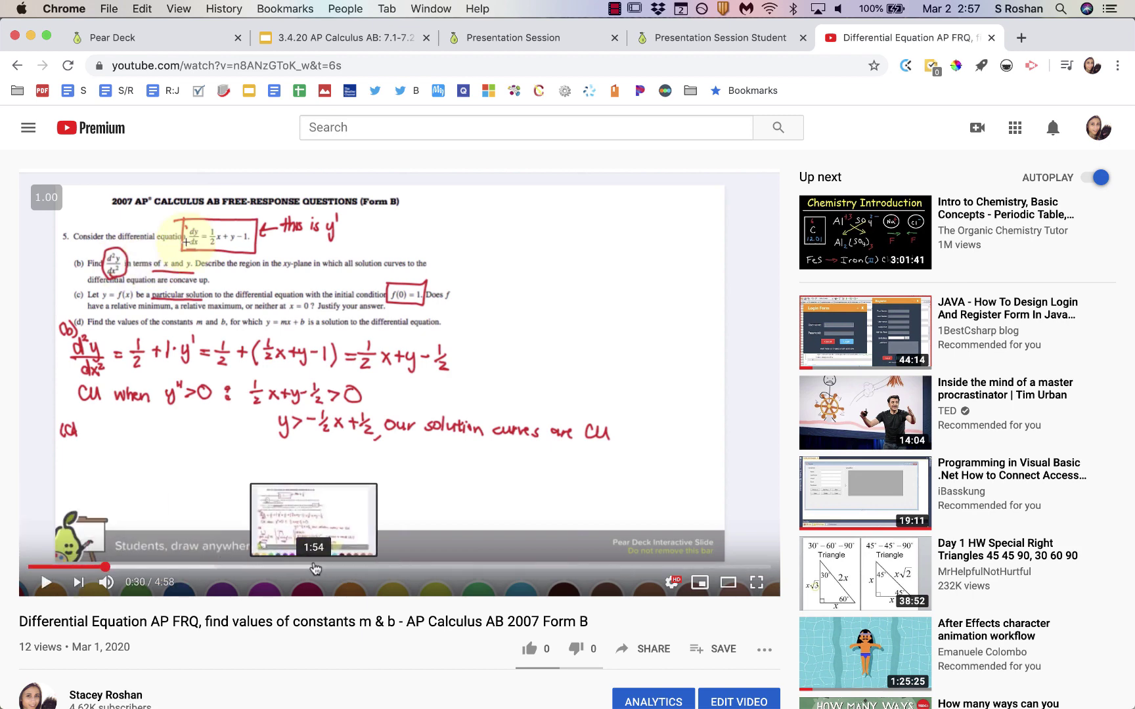
key("Left")
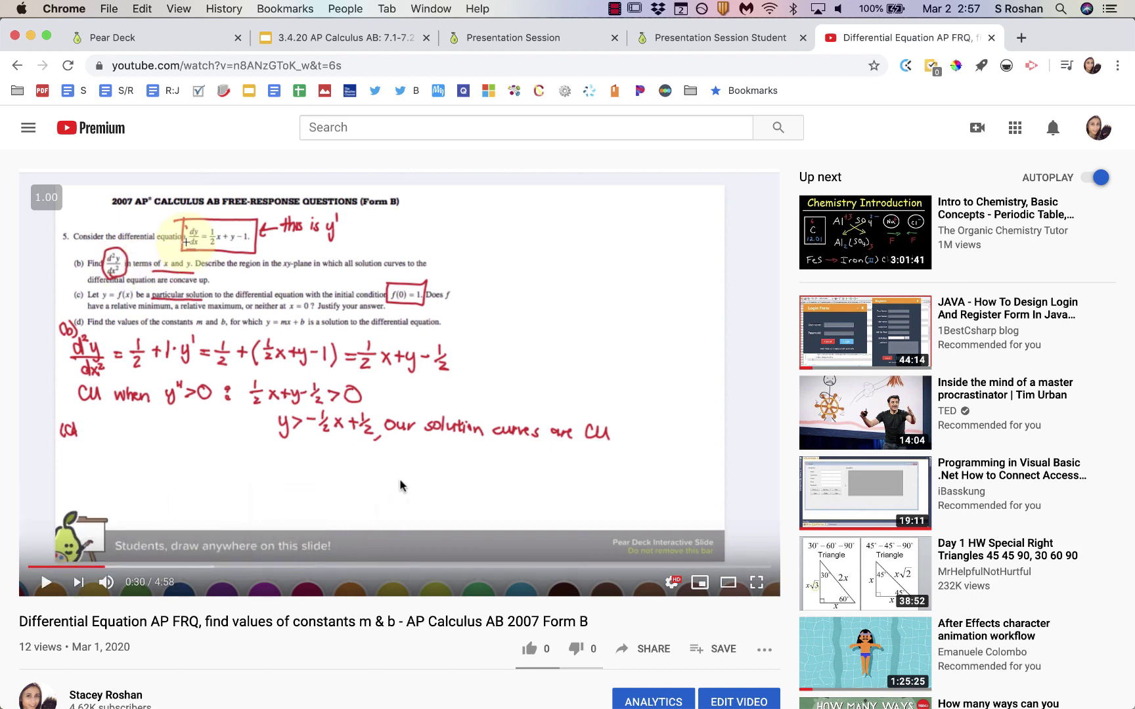
left_click(717, 38)
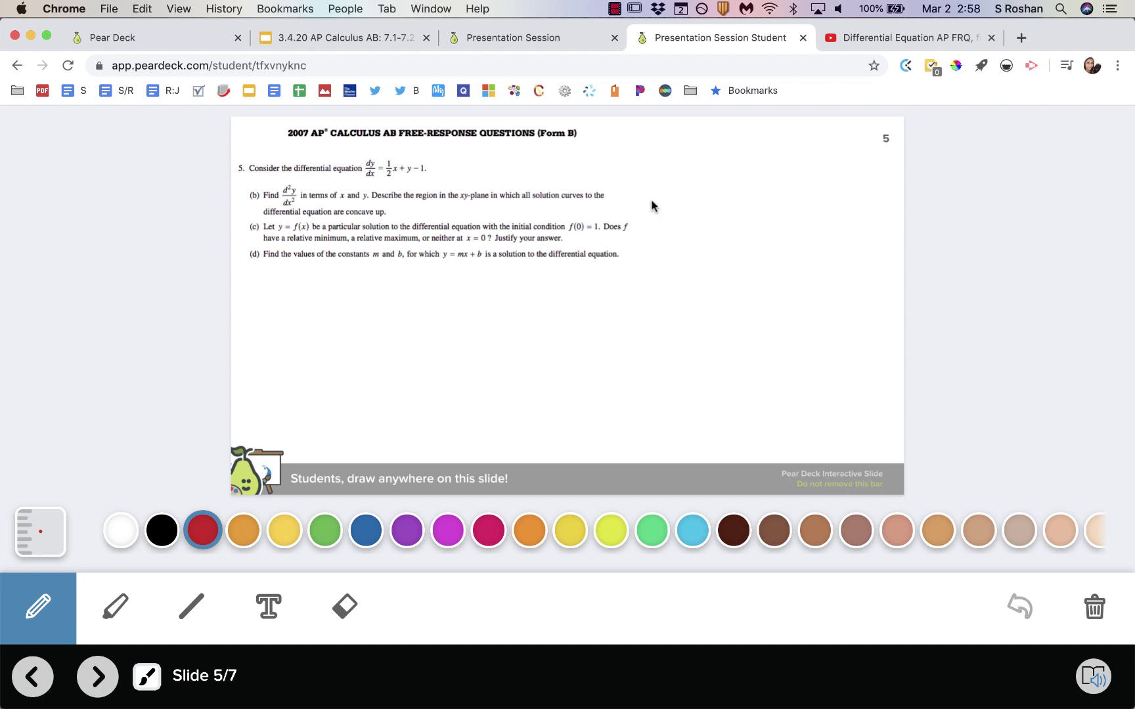
left_click(893, 36)
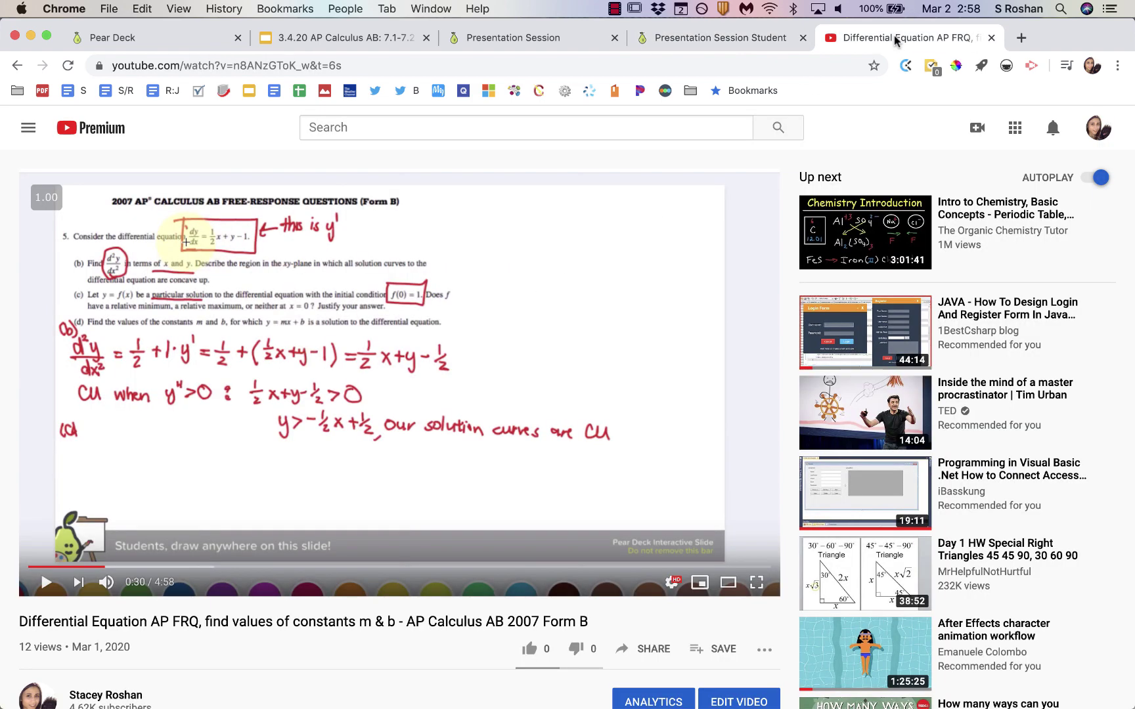
left_click(680, 34)
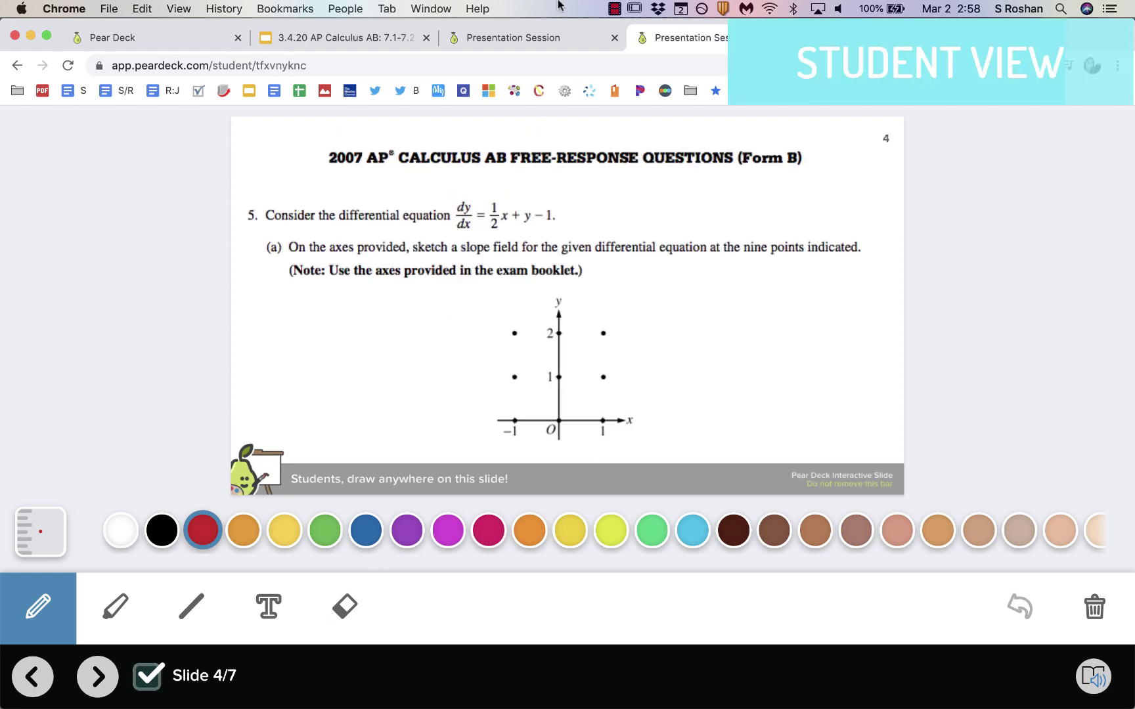
End the student-paced session from the teacher view and name it 'sample'
left_click(550, 31)
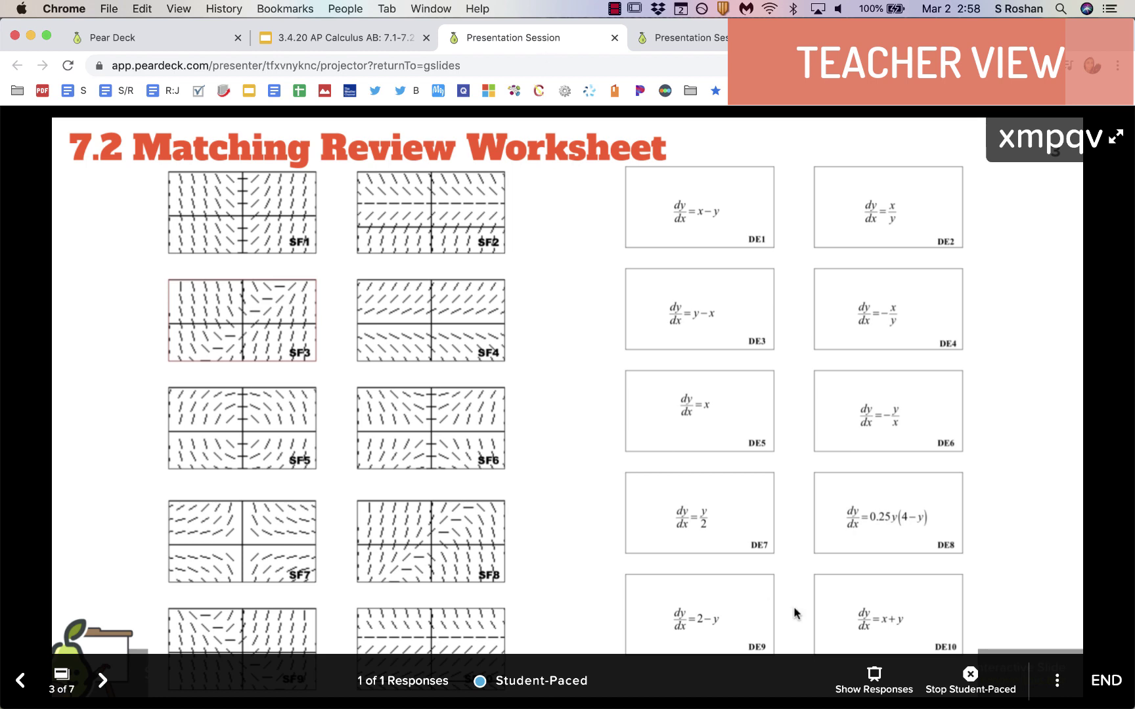
left_click(1105, 683)
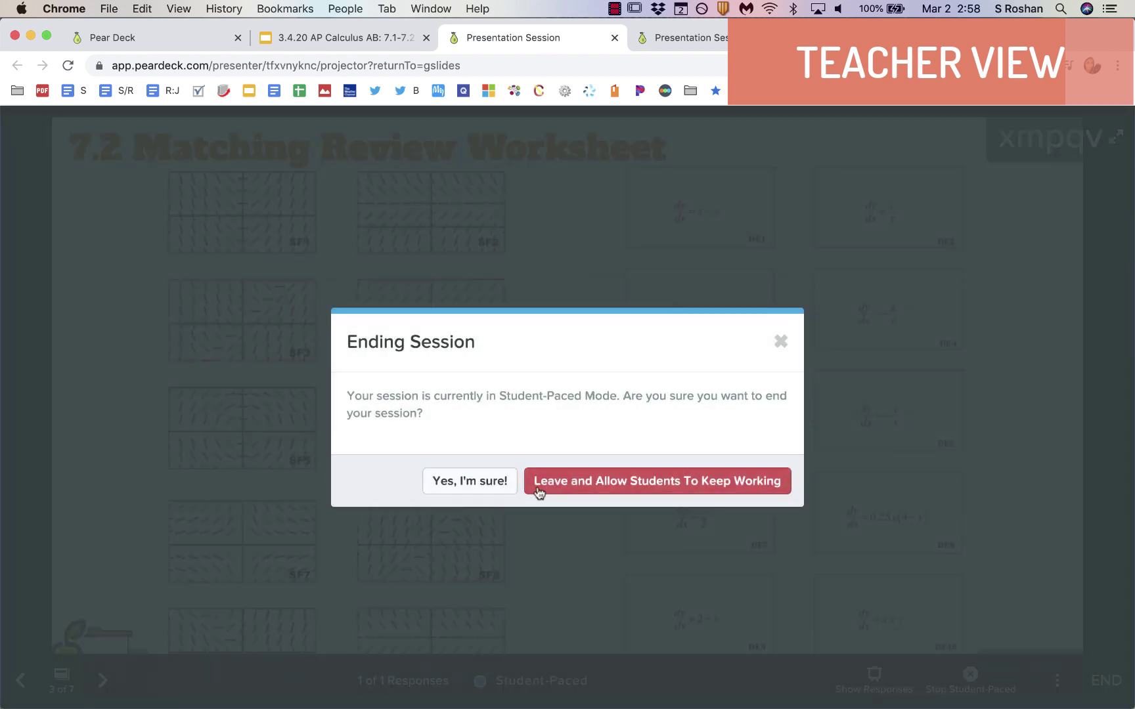
left_click(484, 484)
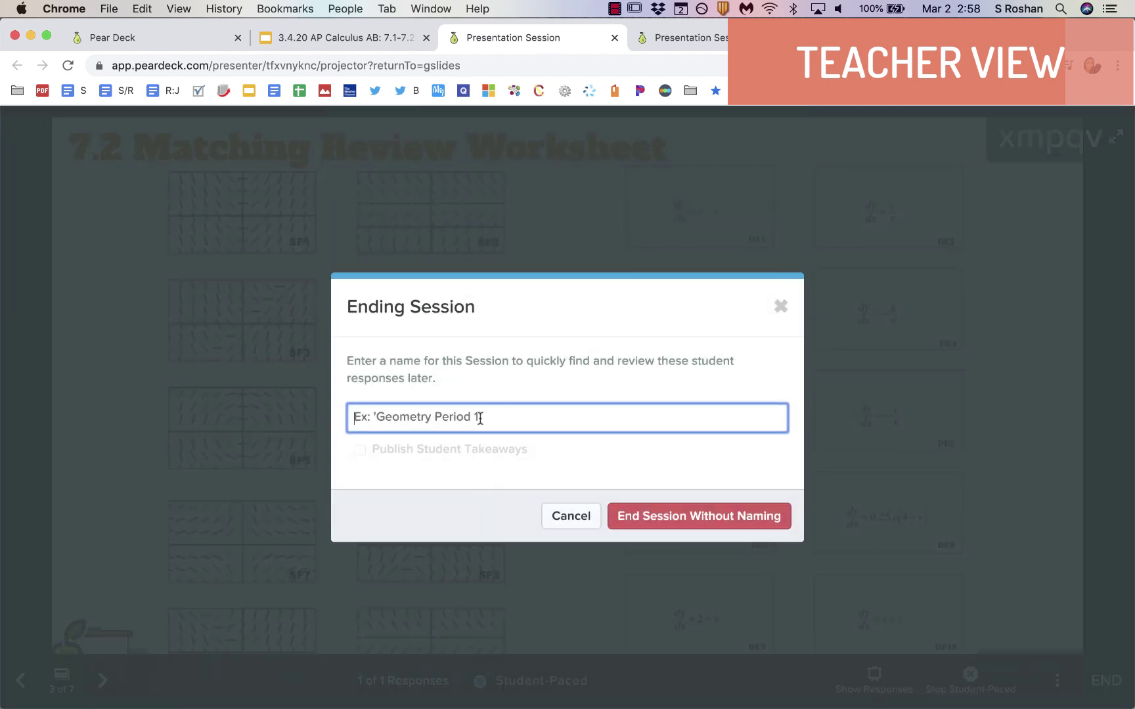
type("sample")
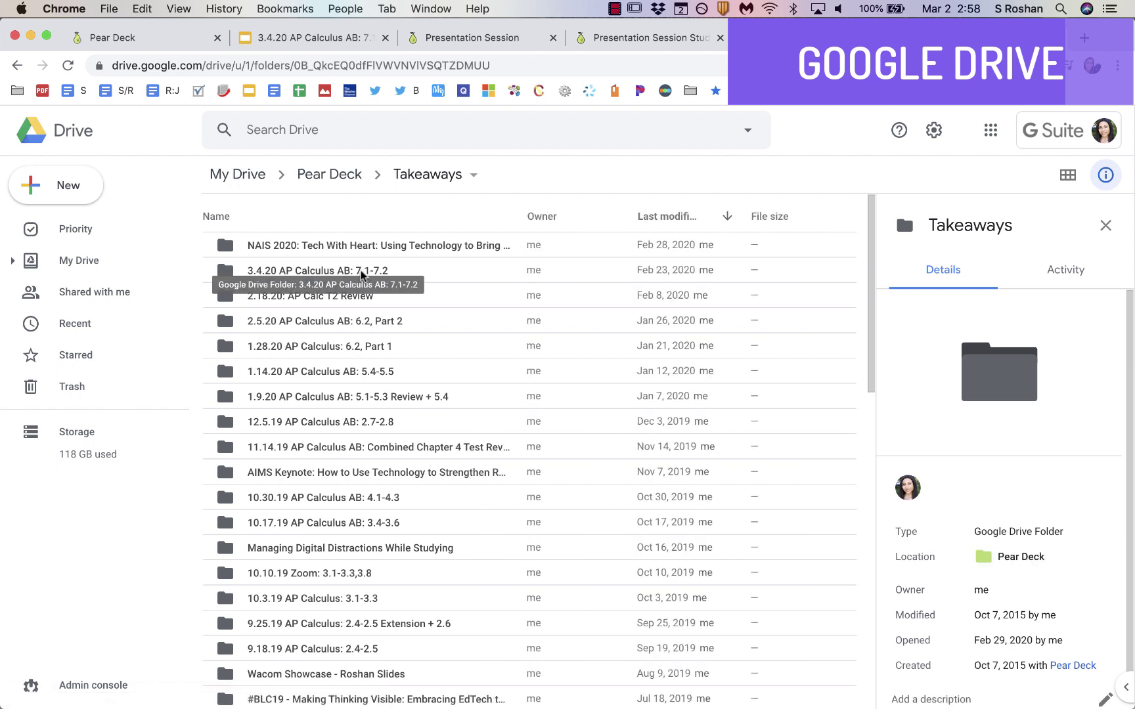
Open the 3.4.20 AP Calculus AB: 7.1-7.2 takeaways folder and the student's takeaway document
double_click(361, 274)
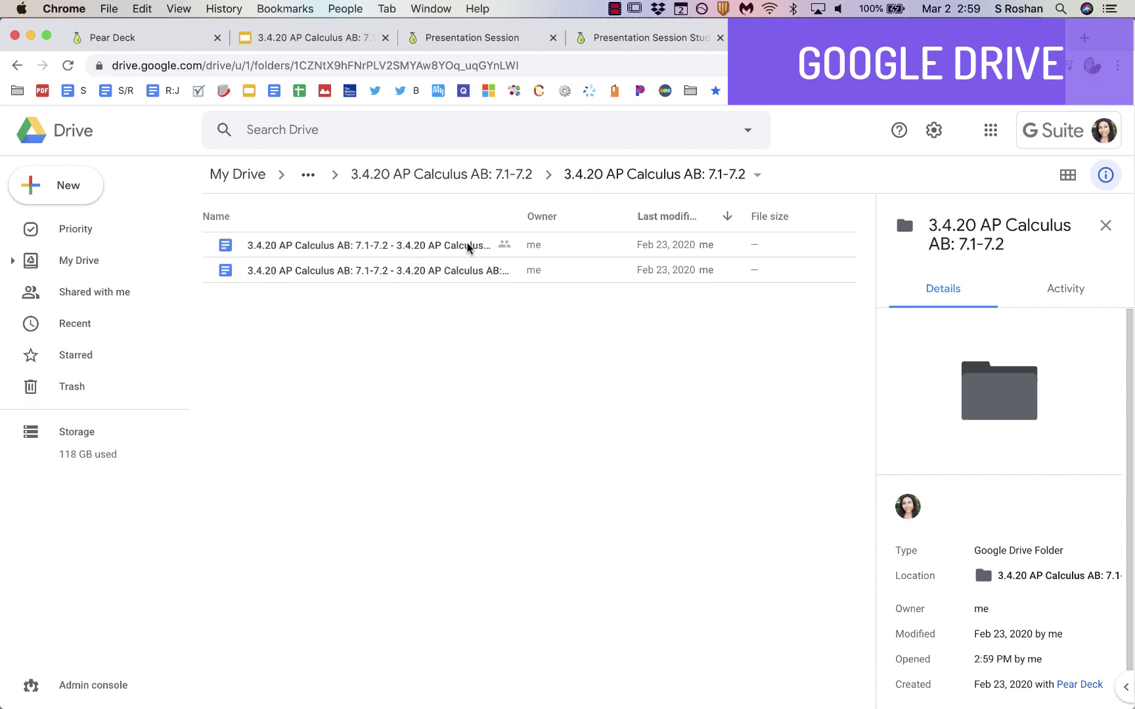
left_click(467, 271)
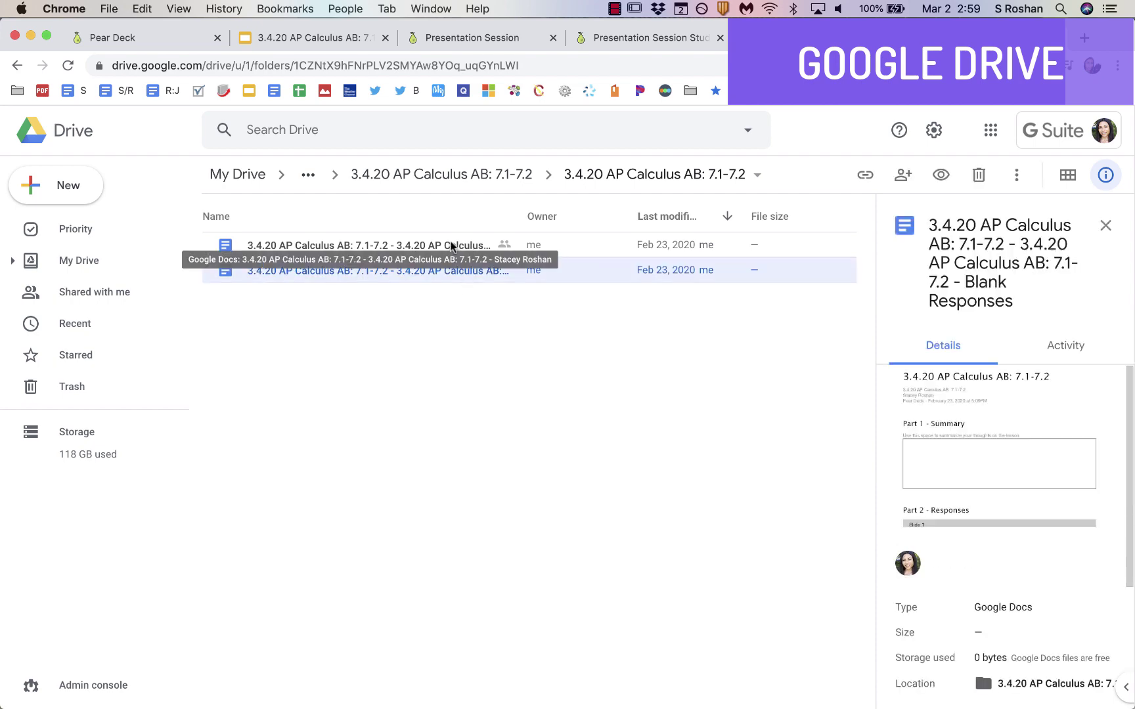
double_click(453, 245)
scroll(717, 471, "down", 10)
scroll(718, 473, "down", 3)
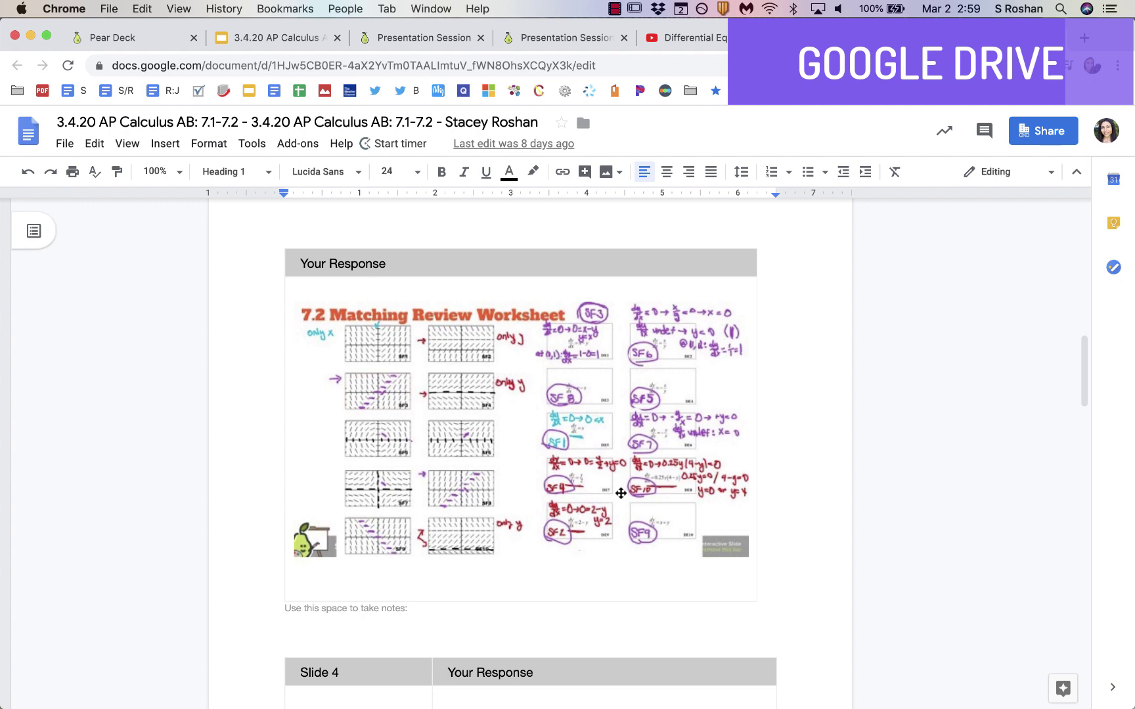
Scroll through the takeaway document, then return to the Pear Deck projector tab with Cmd+3
scroll(620, 492, "down", 9)
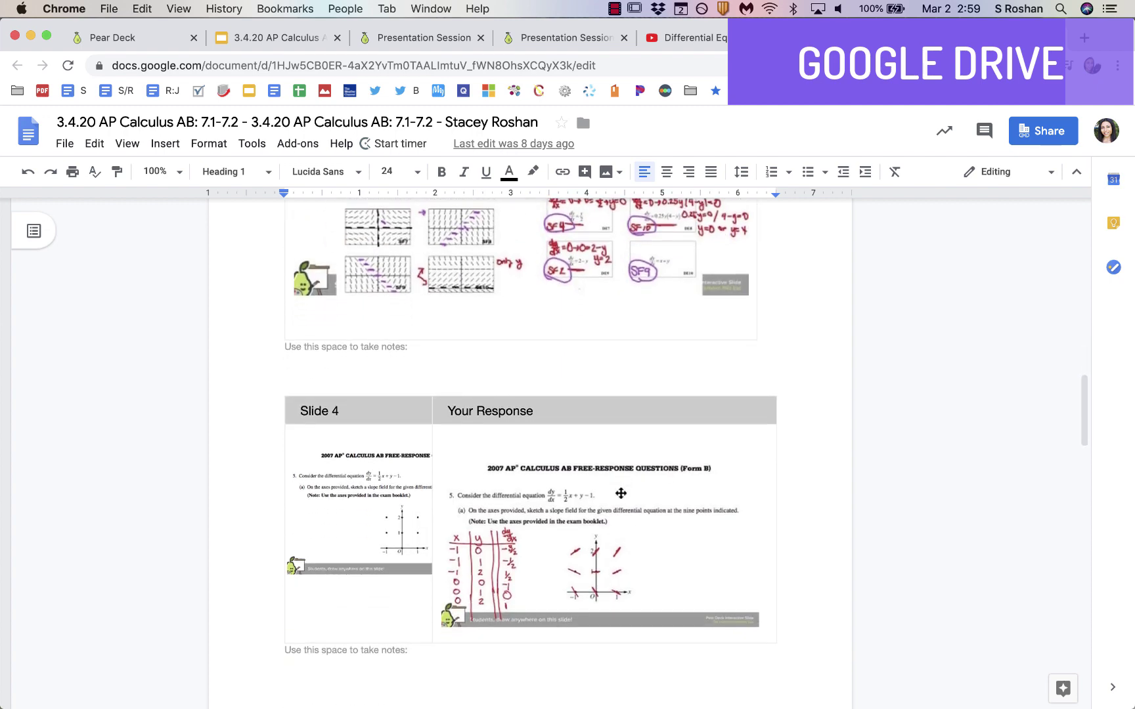
scroll(623, 485, "down", 3)
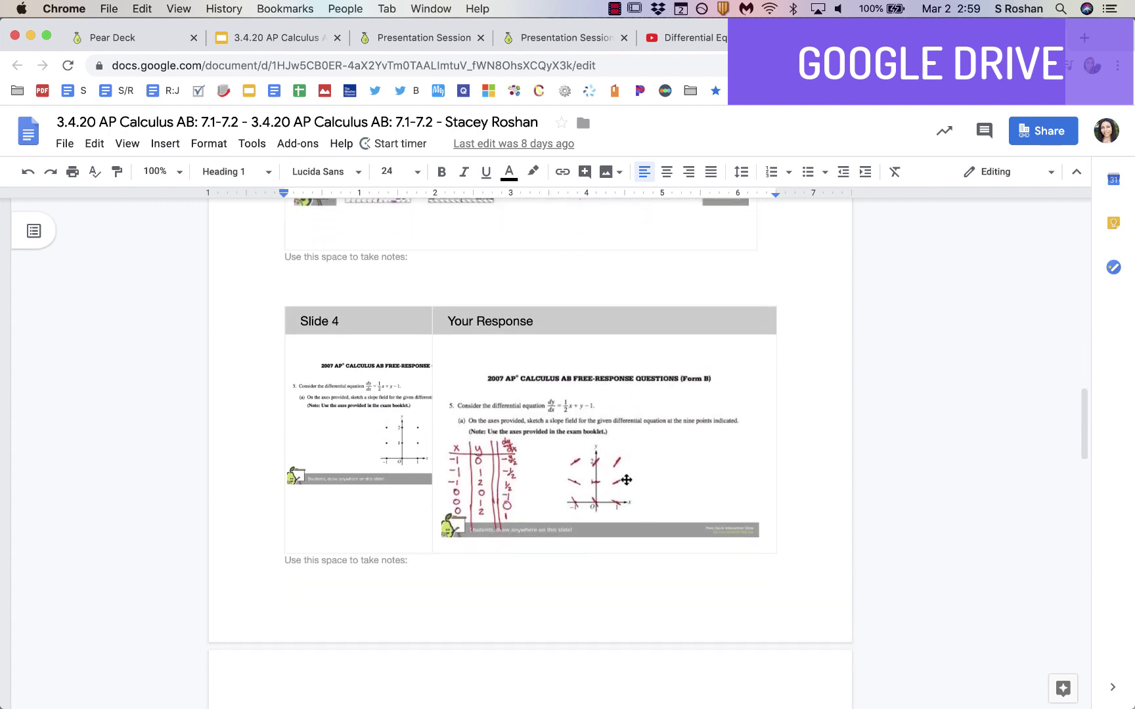
scroll(626, 480, "down", 8)
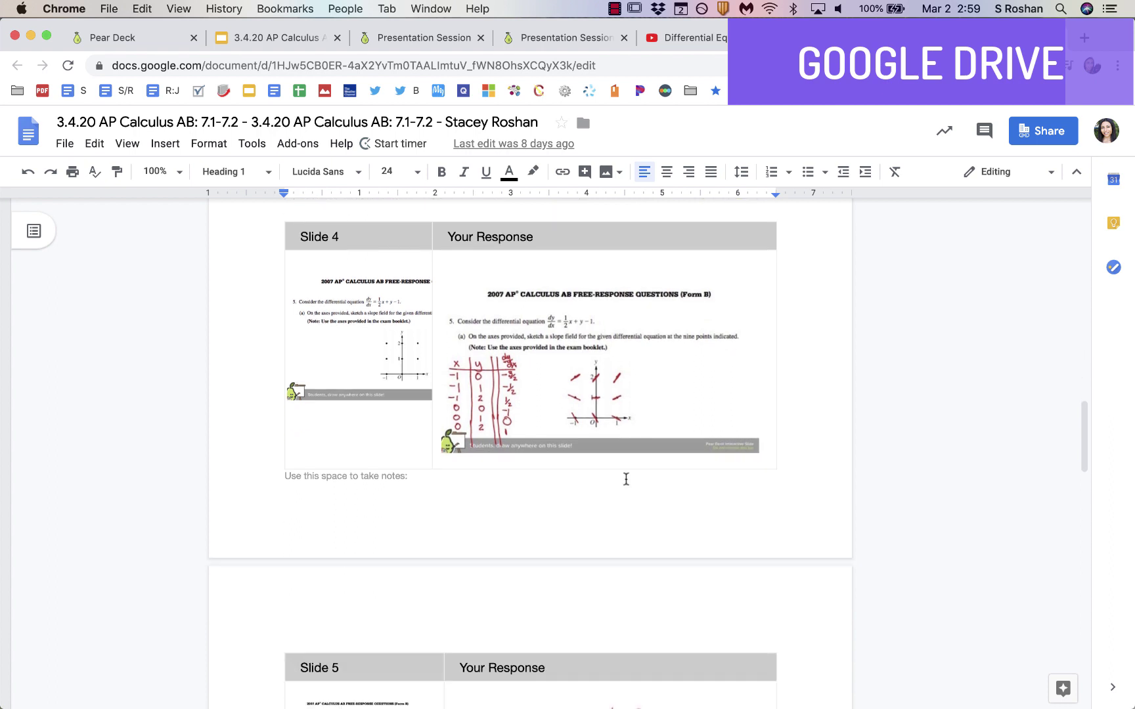
scroll(625, 479, "down", 8)
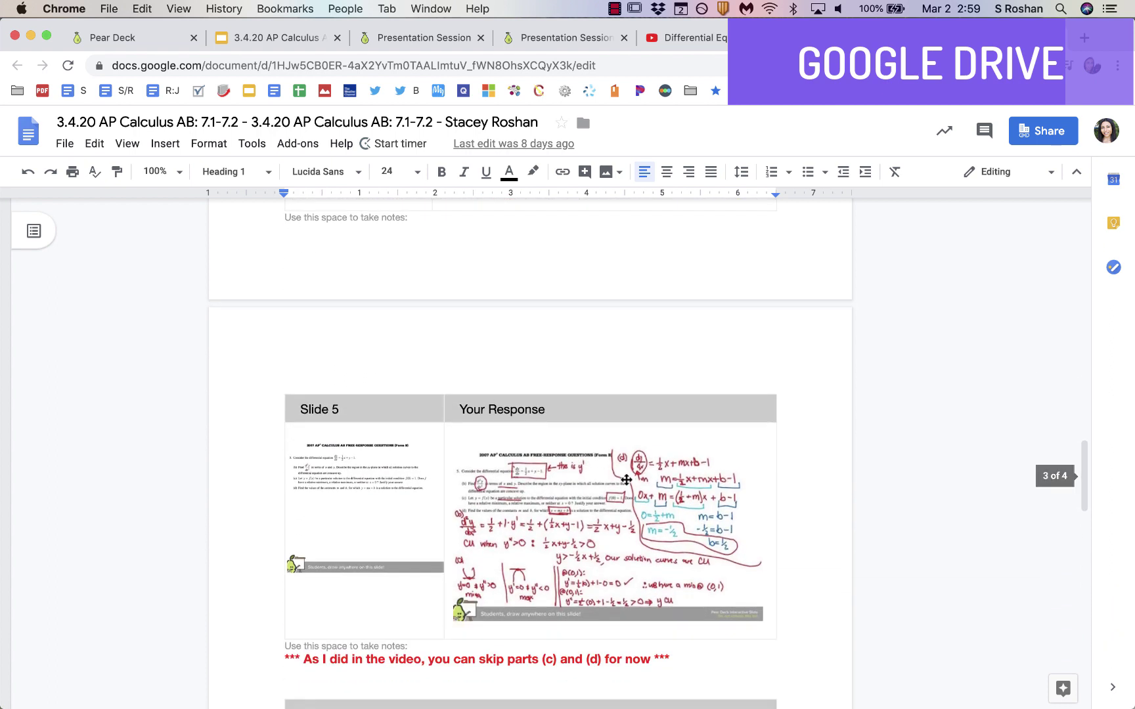
scroll(626, 480, "down", 2)
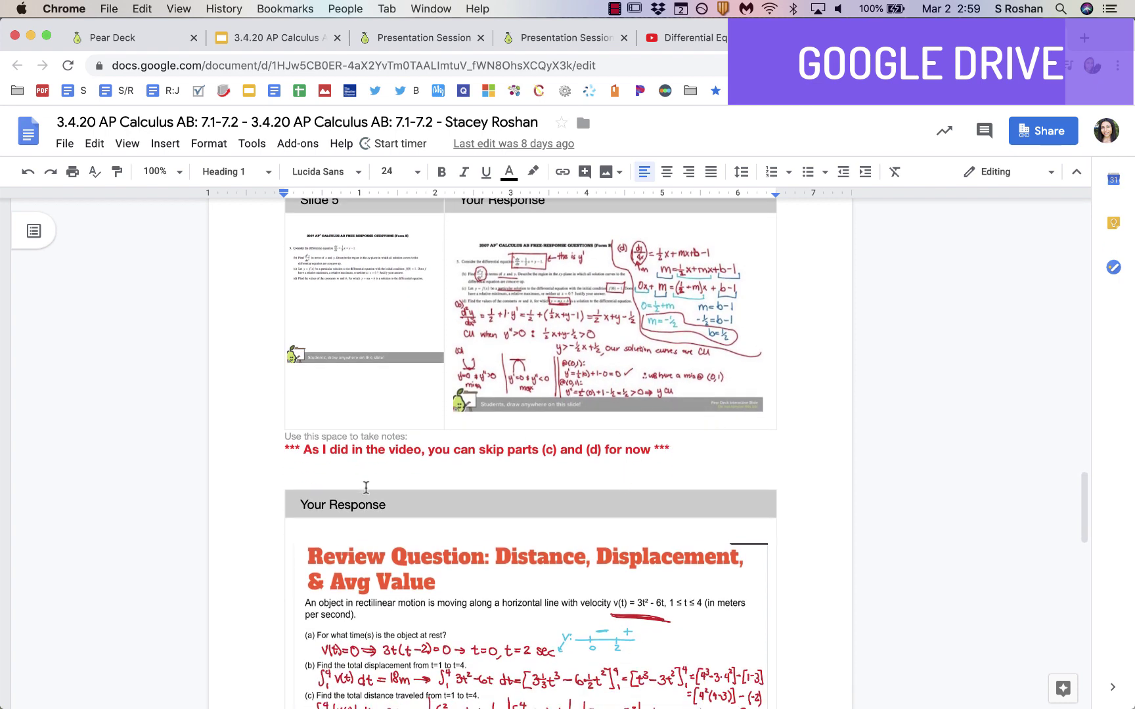
scroll(364, 486, "down", 11)
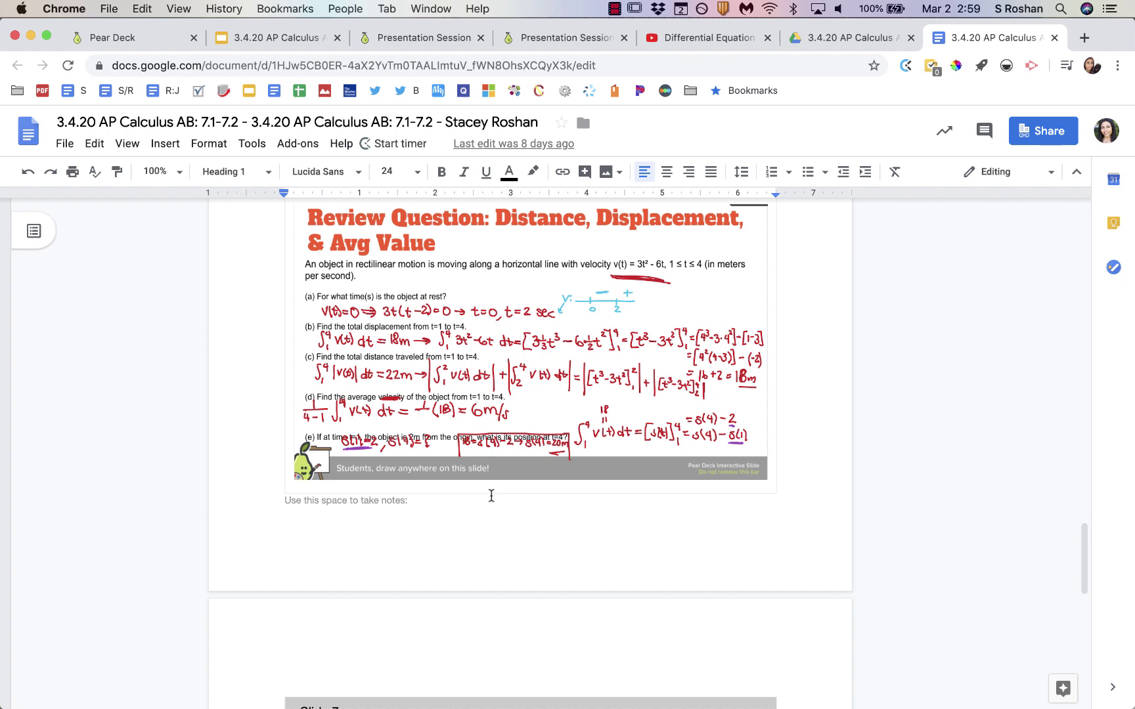
key("super+3")
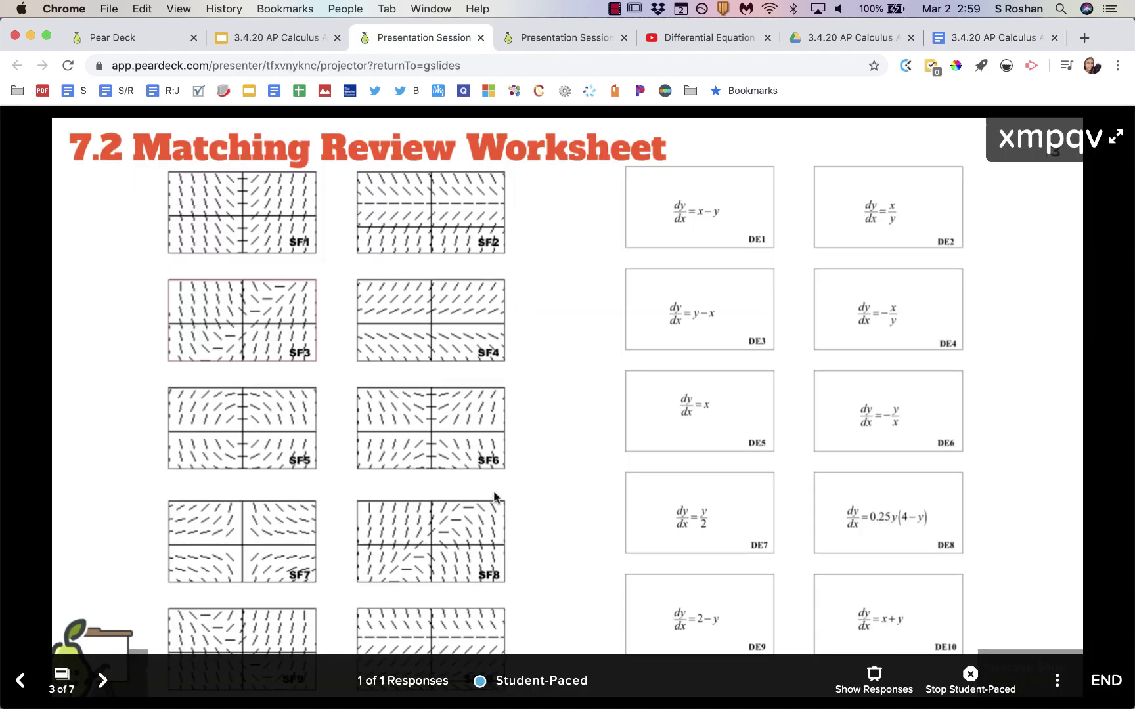
Review the title, 7.2 Matching Review Worksheet and axes slides, finishing on slide 5's free-response questions
left_click(283, 41)
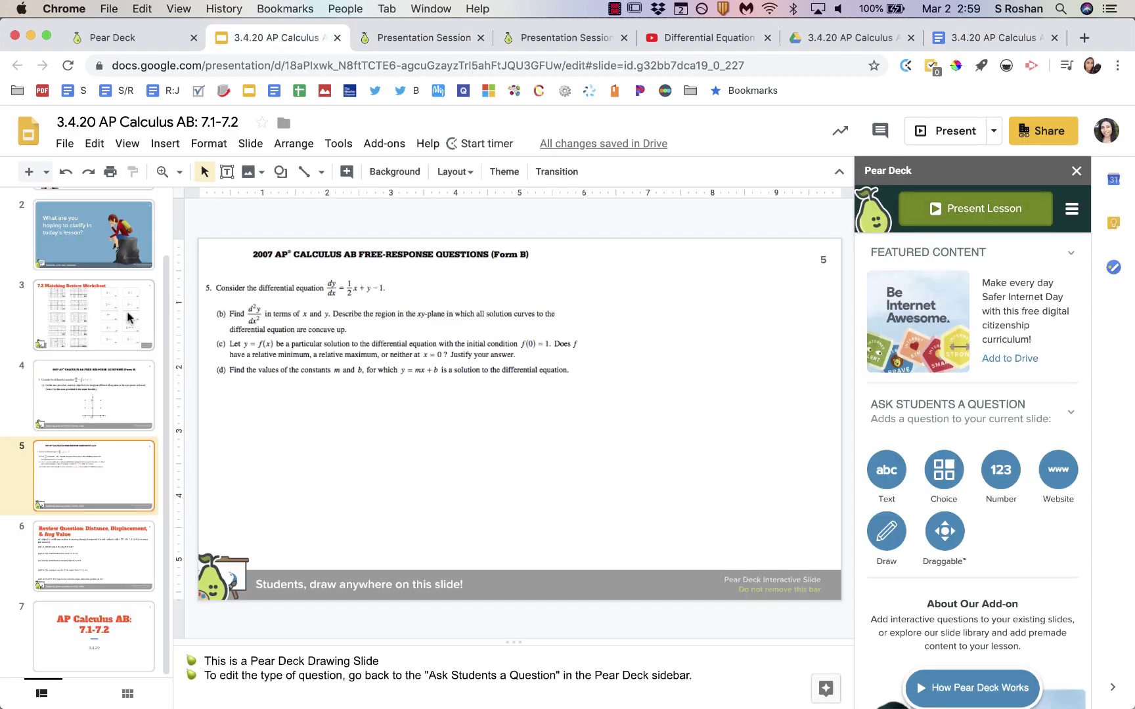
scroll(131, 322, "up", 3)
left_click(110, 238)
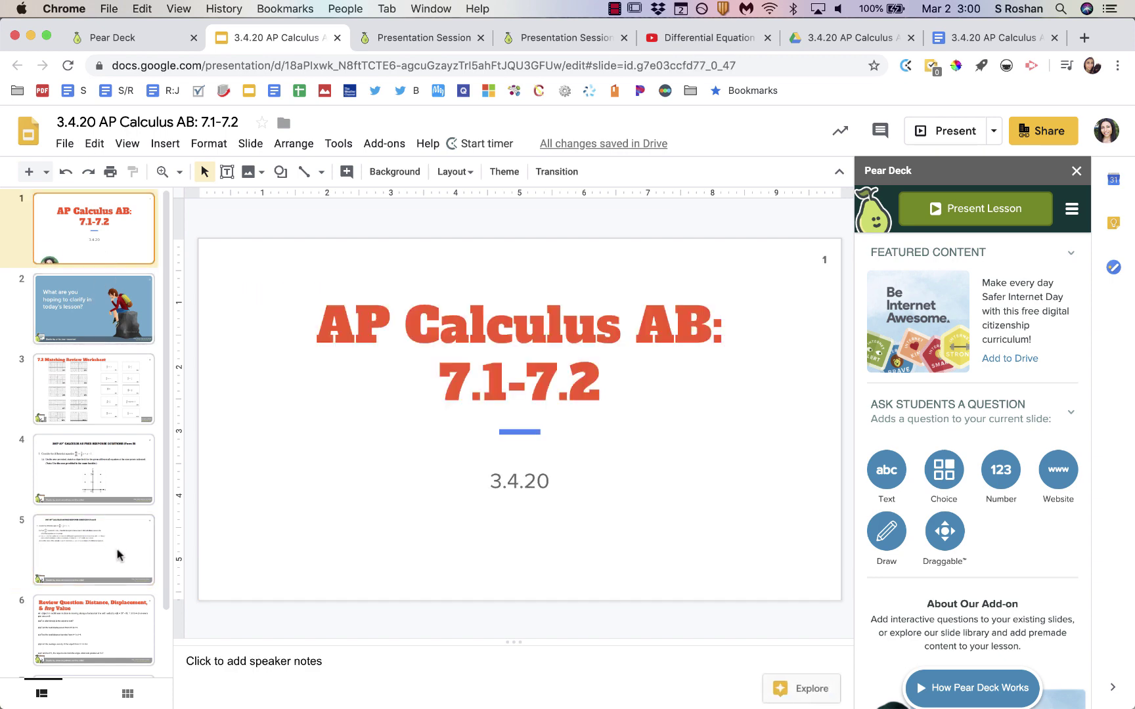
left_click(84, 396)
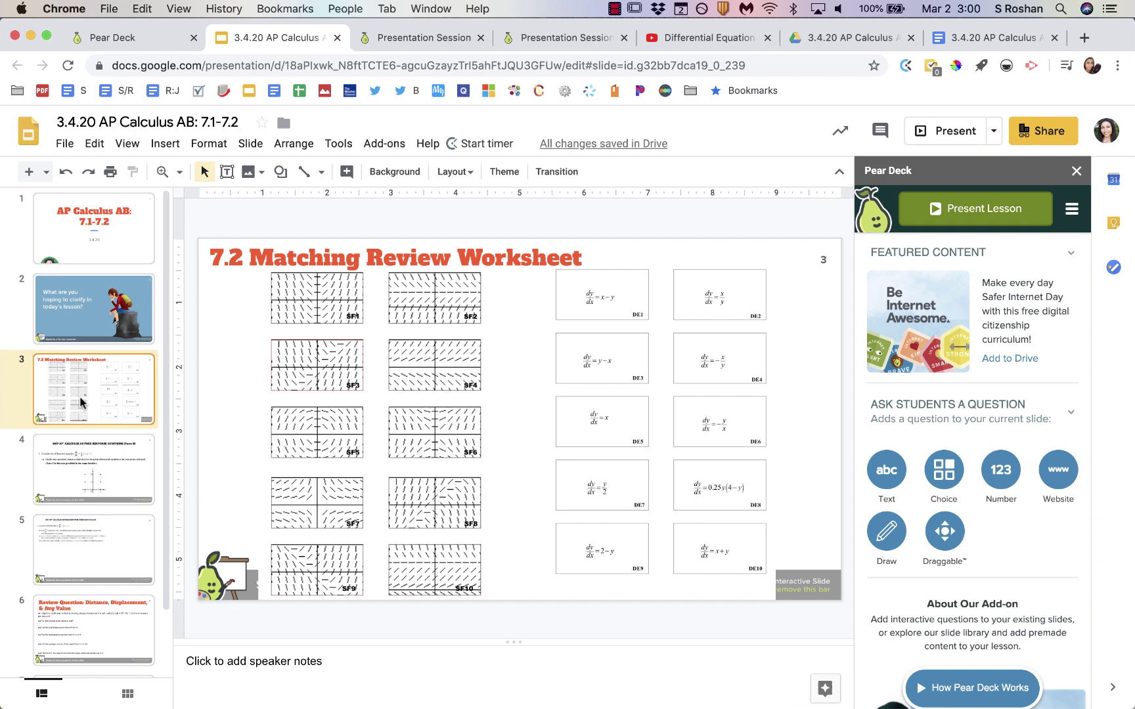
left_click(58, 486)
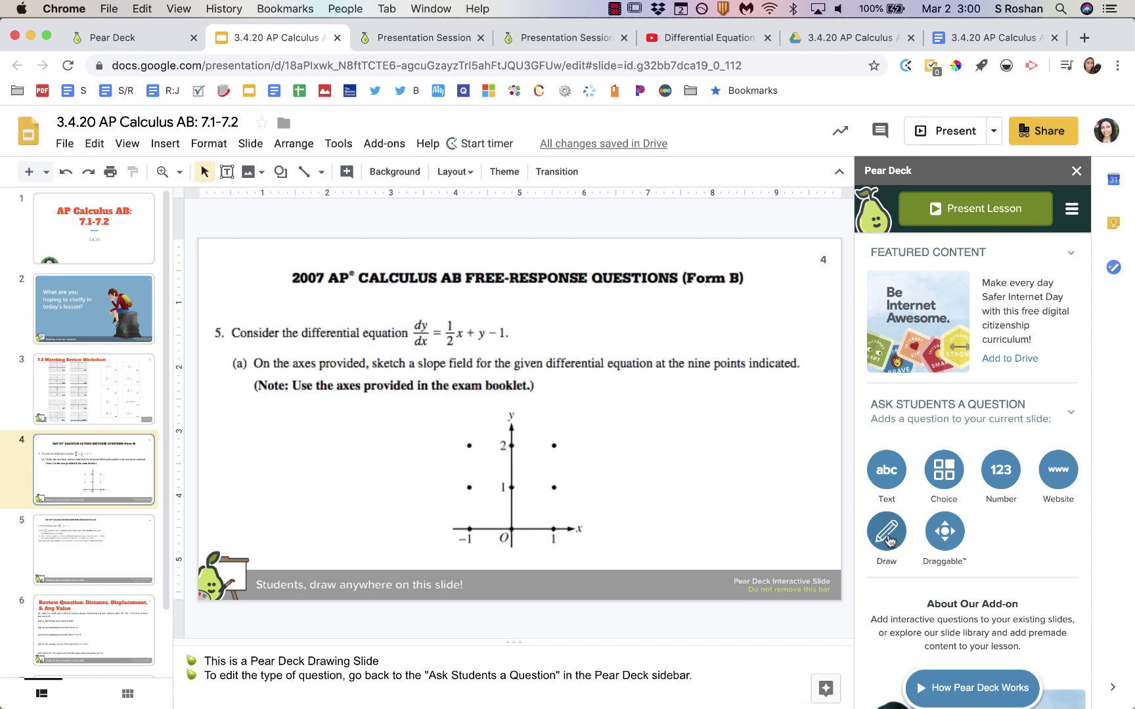
left_click(655, 598)
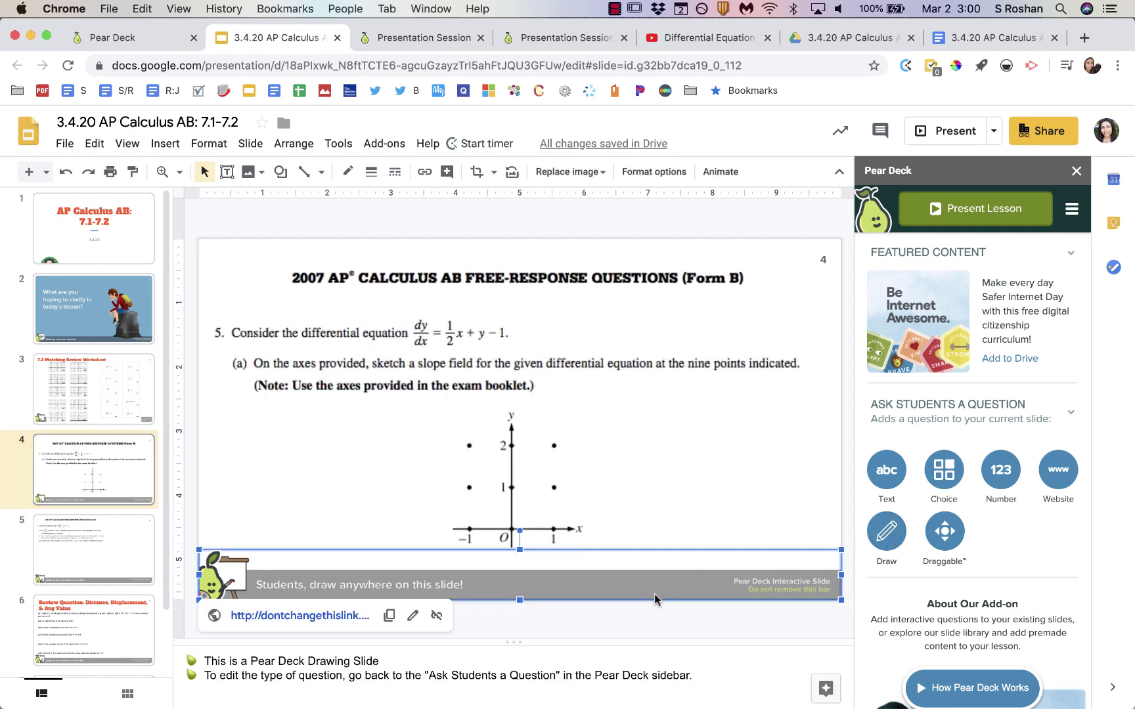
left_click(132, 568)
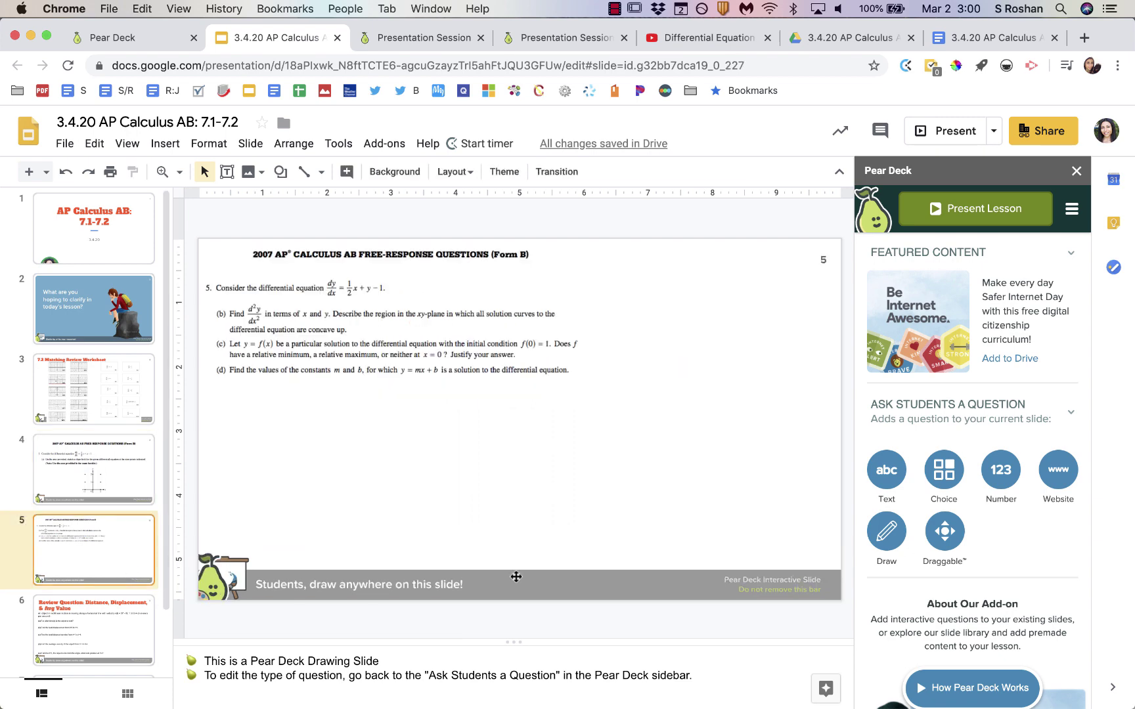
In the teacher presentation session, bring up the join code and copy the Give Students a Link URL
left_click(382, 41)
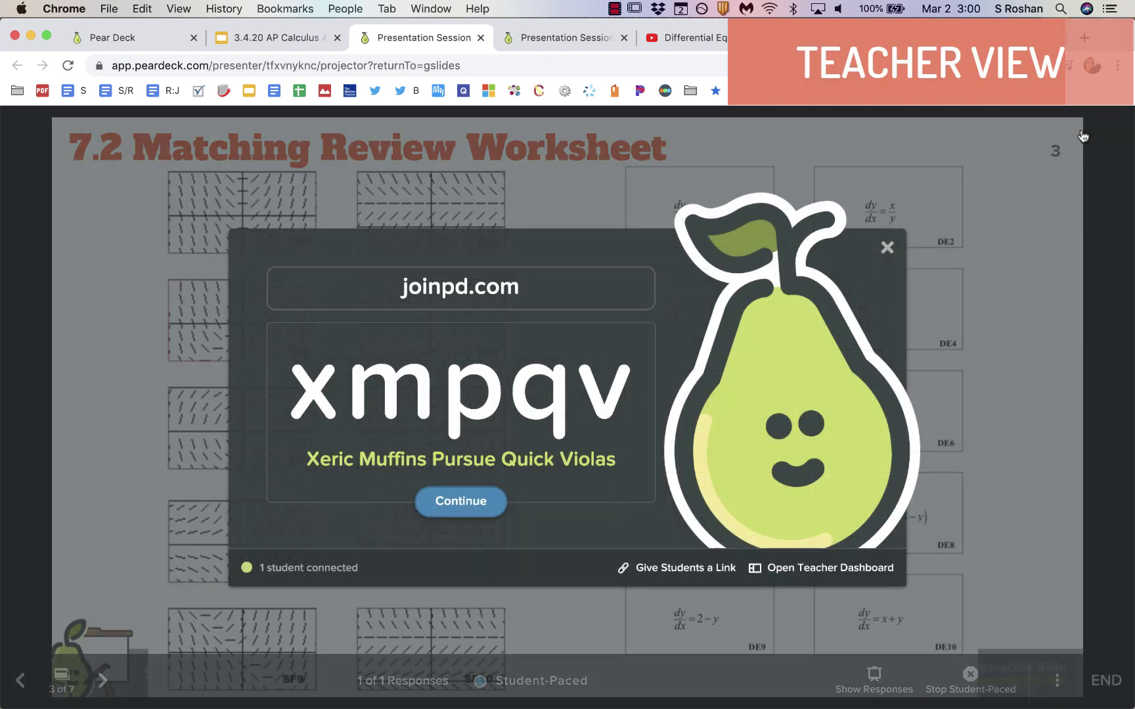
left_click(1082, 136)
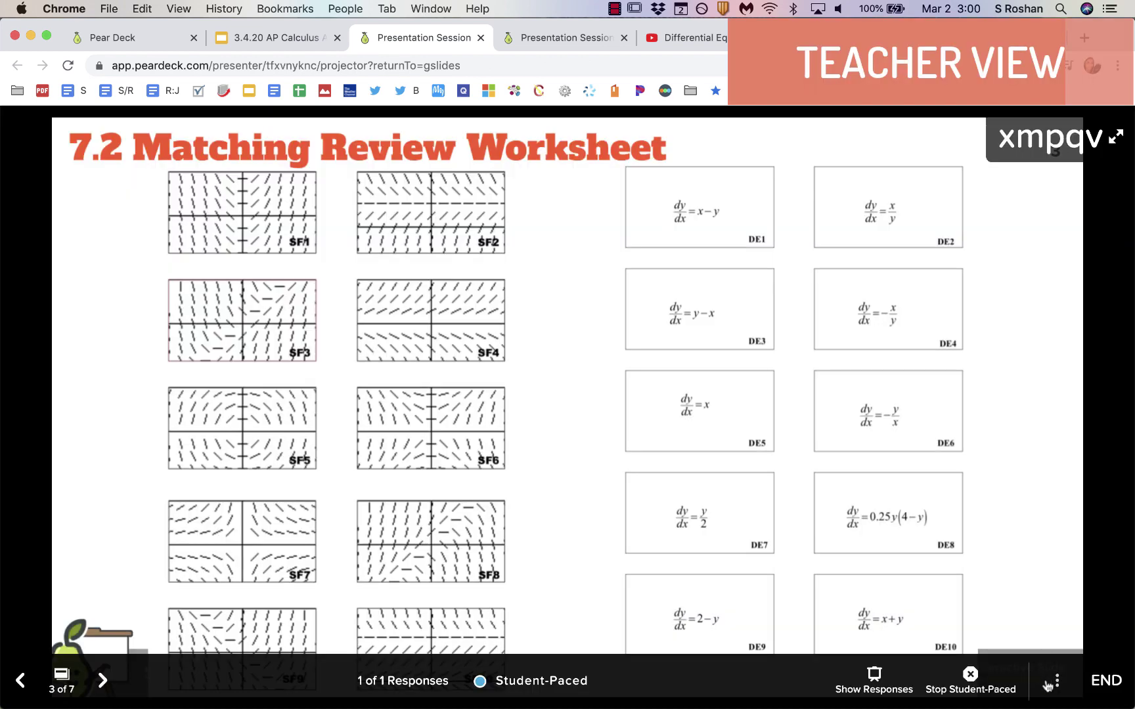
left_click(1056, 680)
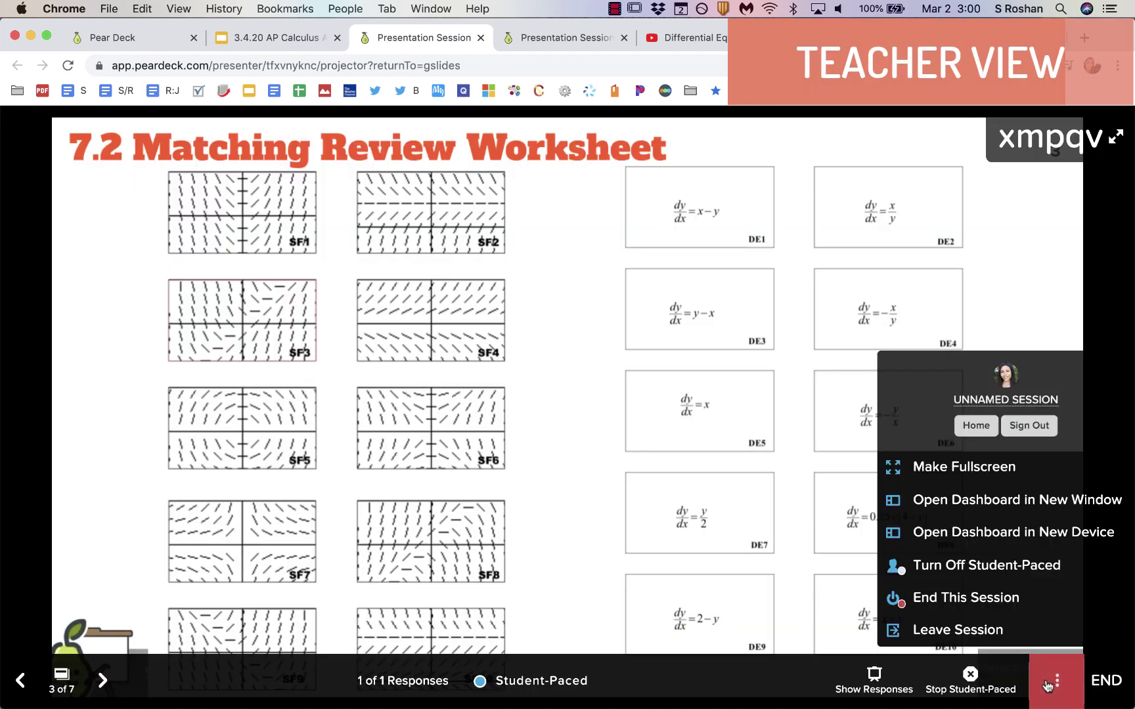
left_click(1027, 566)
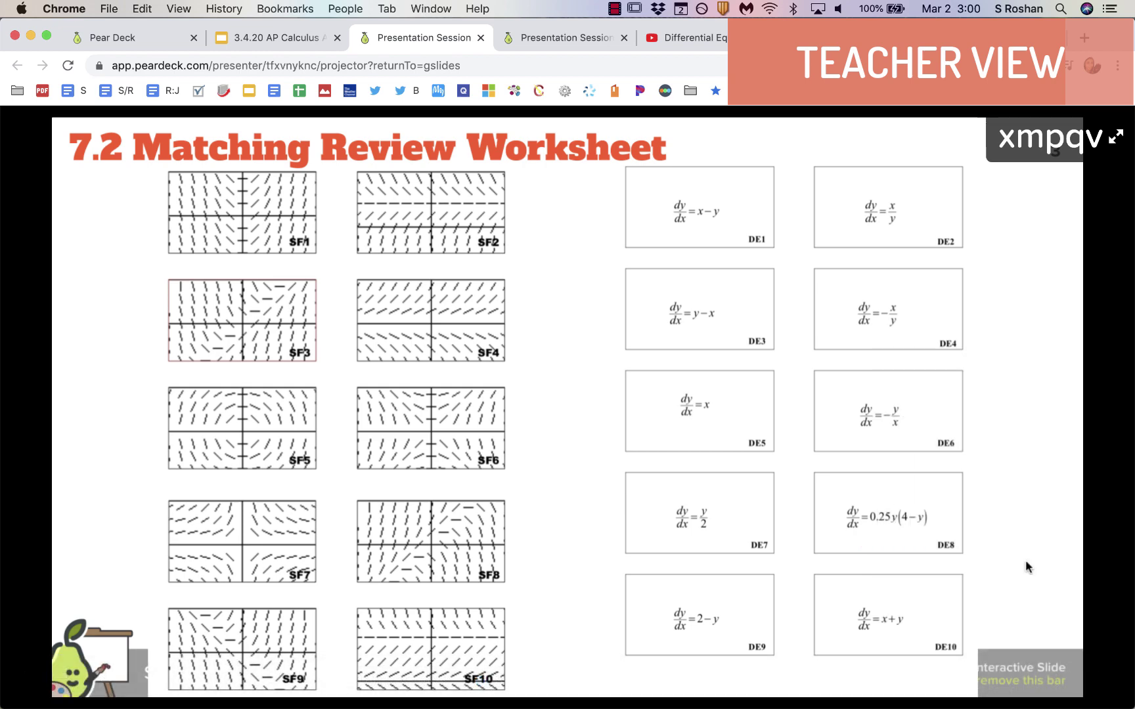
left_click(1088, 146)
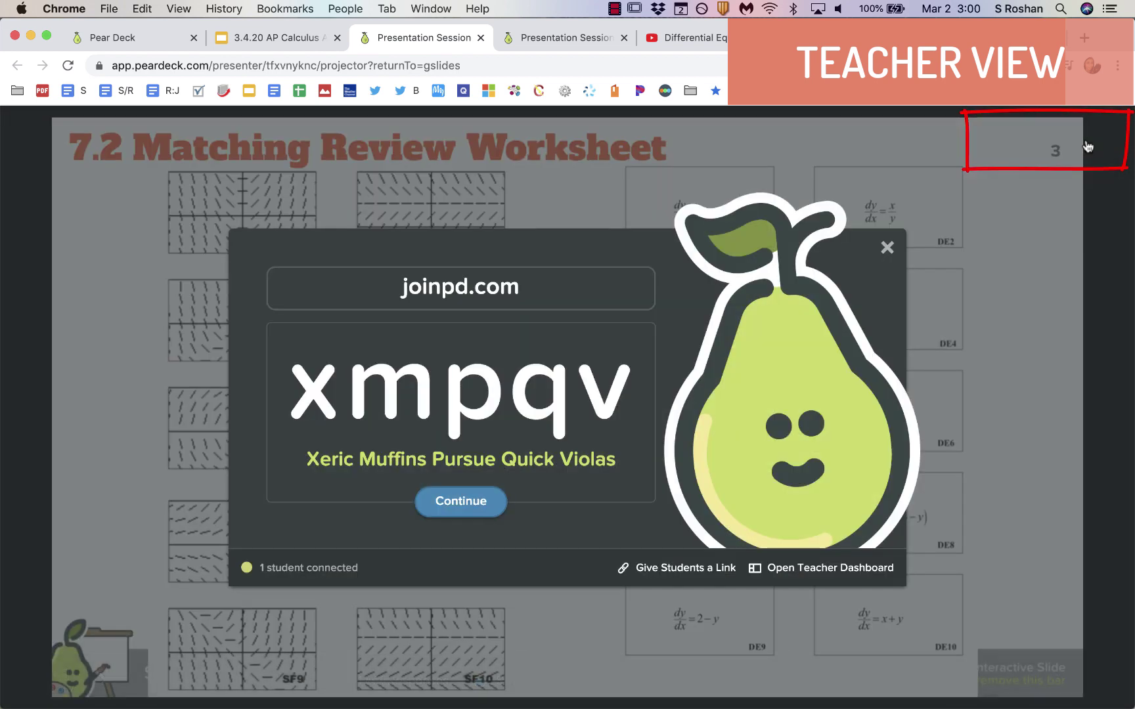
left_click(663, 570)
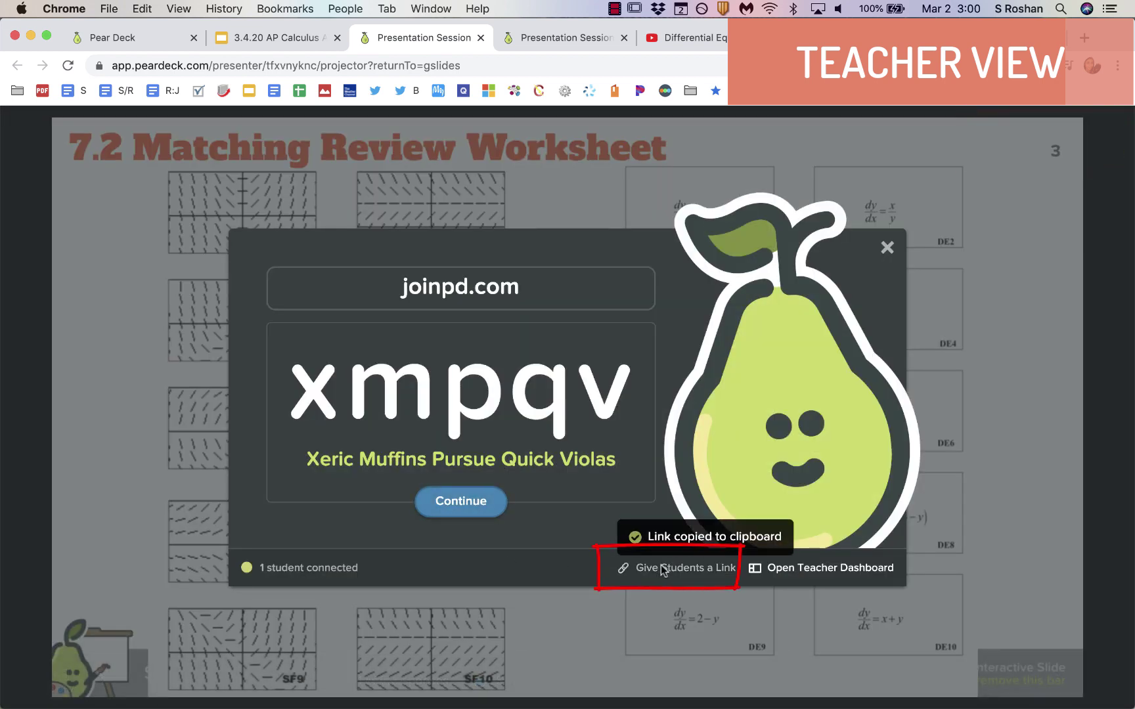
Join the session as a student from the pasted link and advance through slides 5 and 6 to slide 7
key("super+t")
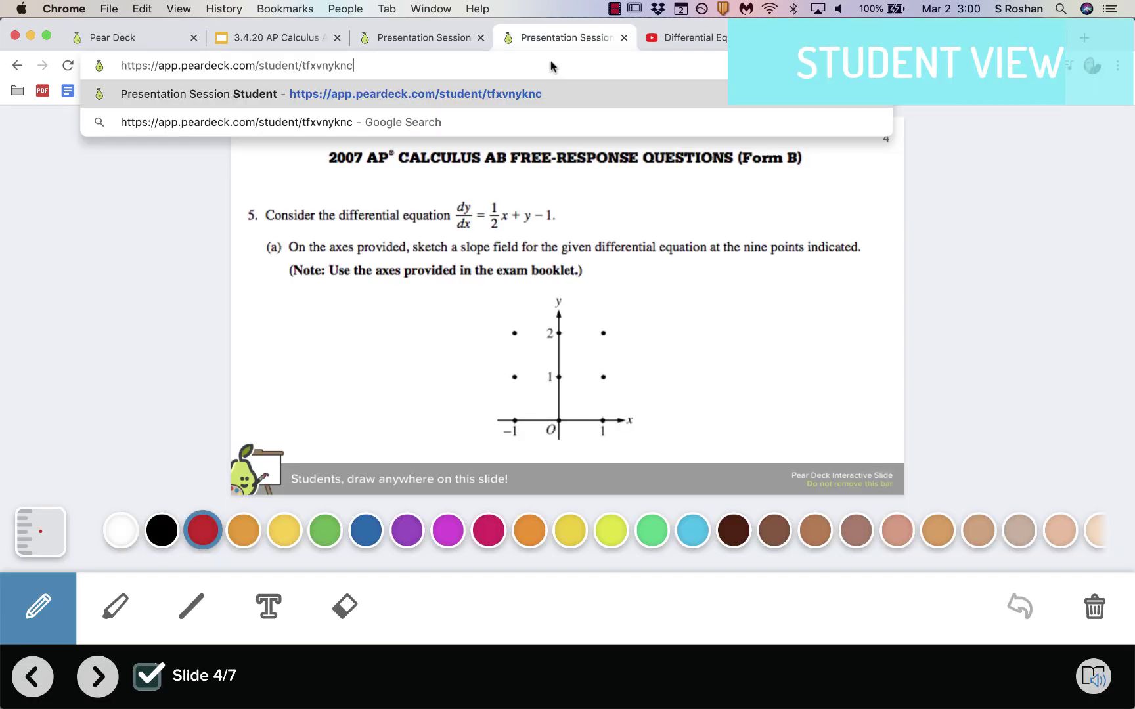
key("Return")
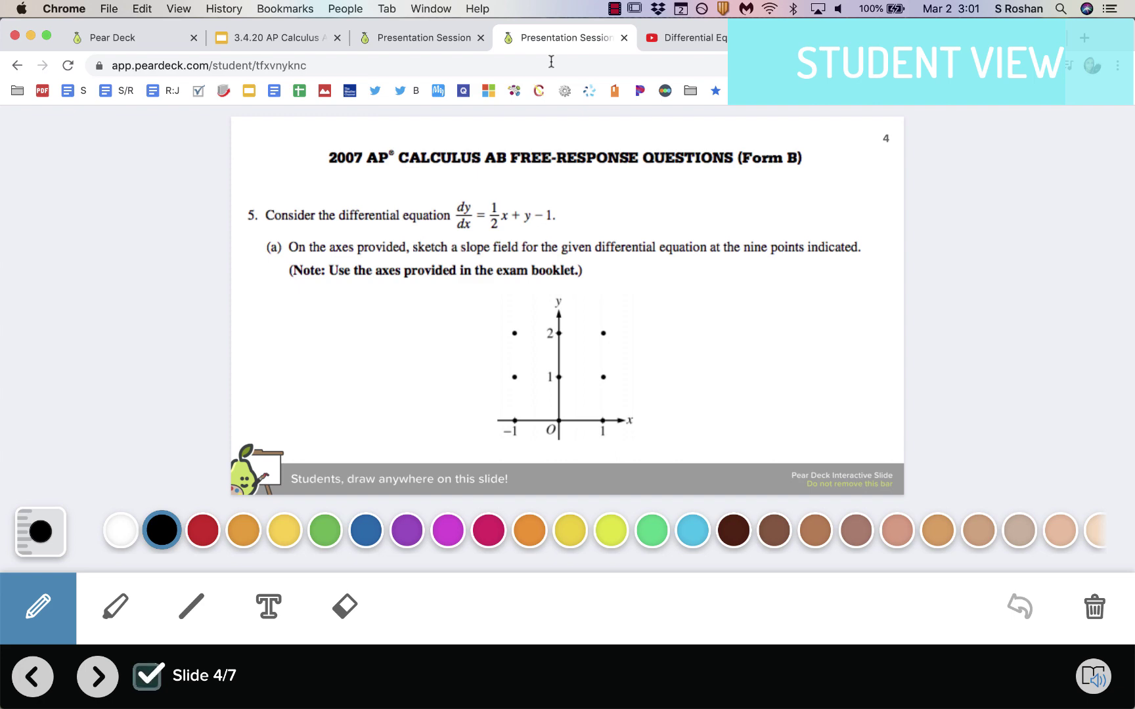
key("super+alt+Left")
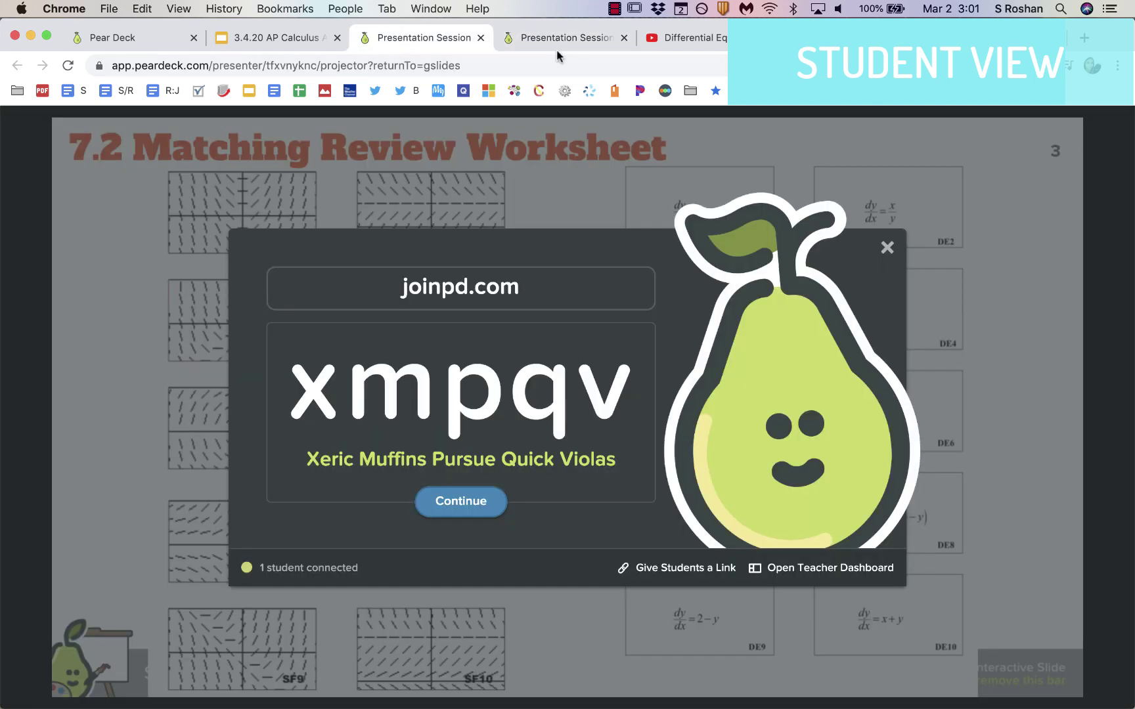
left_click(562, 40)
left_click(92, 684)
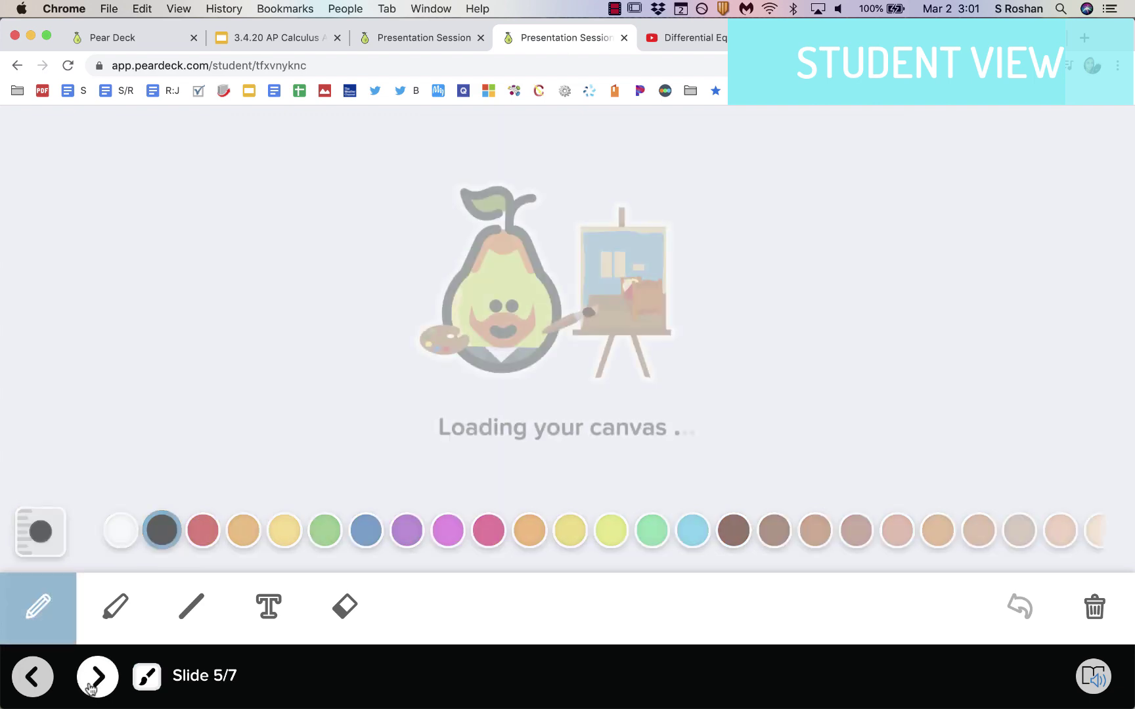
left_click(98, 677)
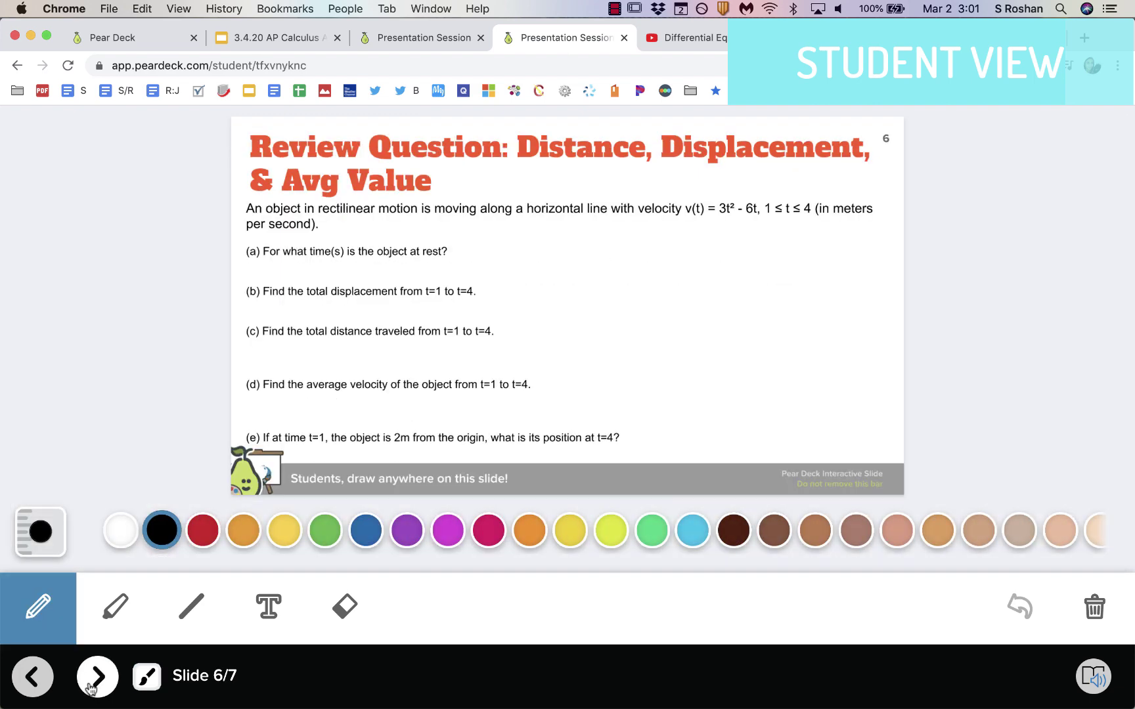
left_click(92, 683)
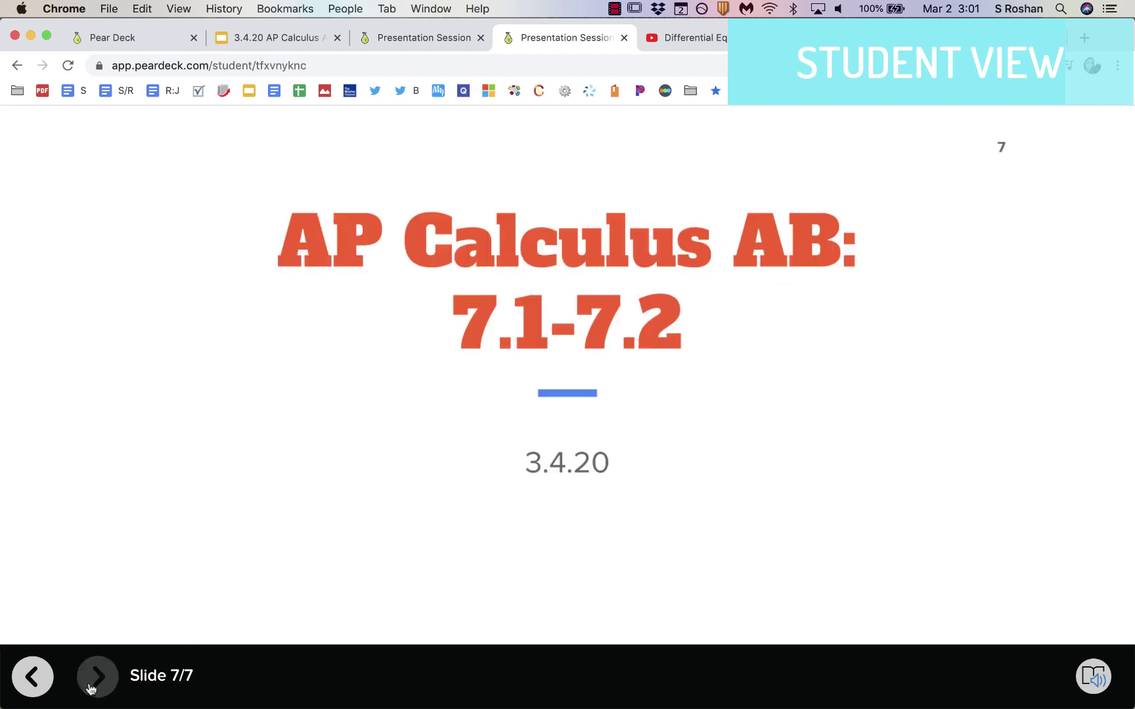
From the teacher presenter view, end the Pear Deck session to bring up the takeaways document
left_click(405, 36)
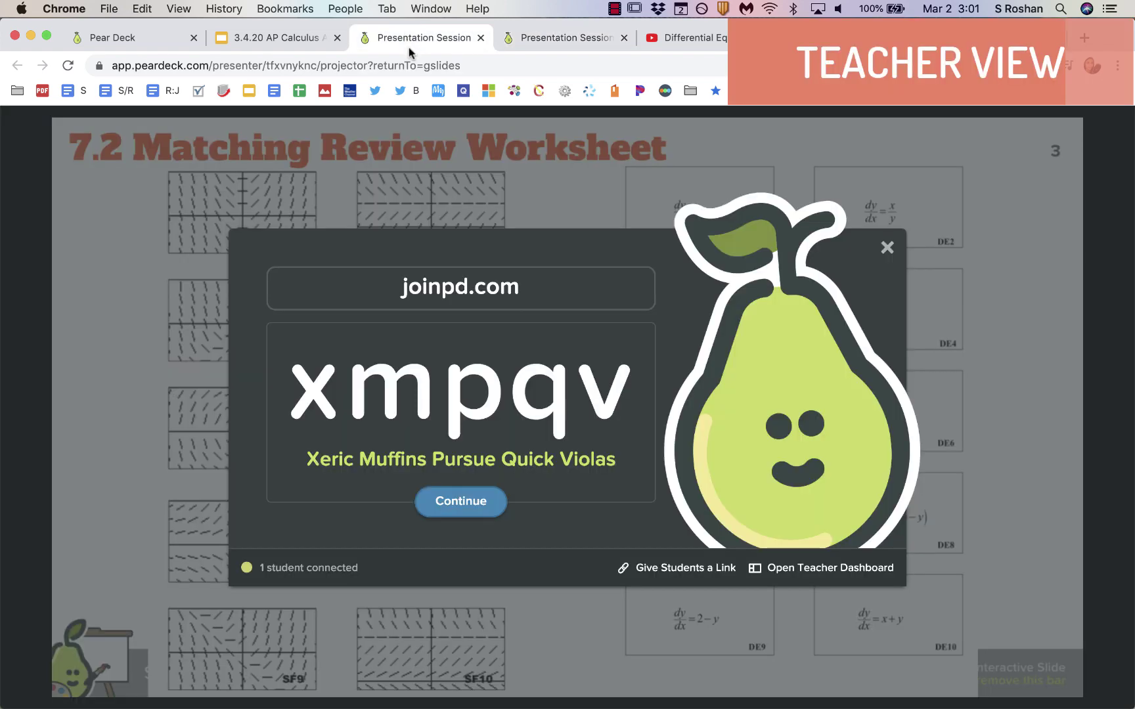
left_click(930, 429)
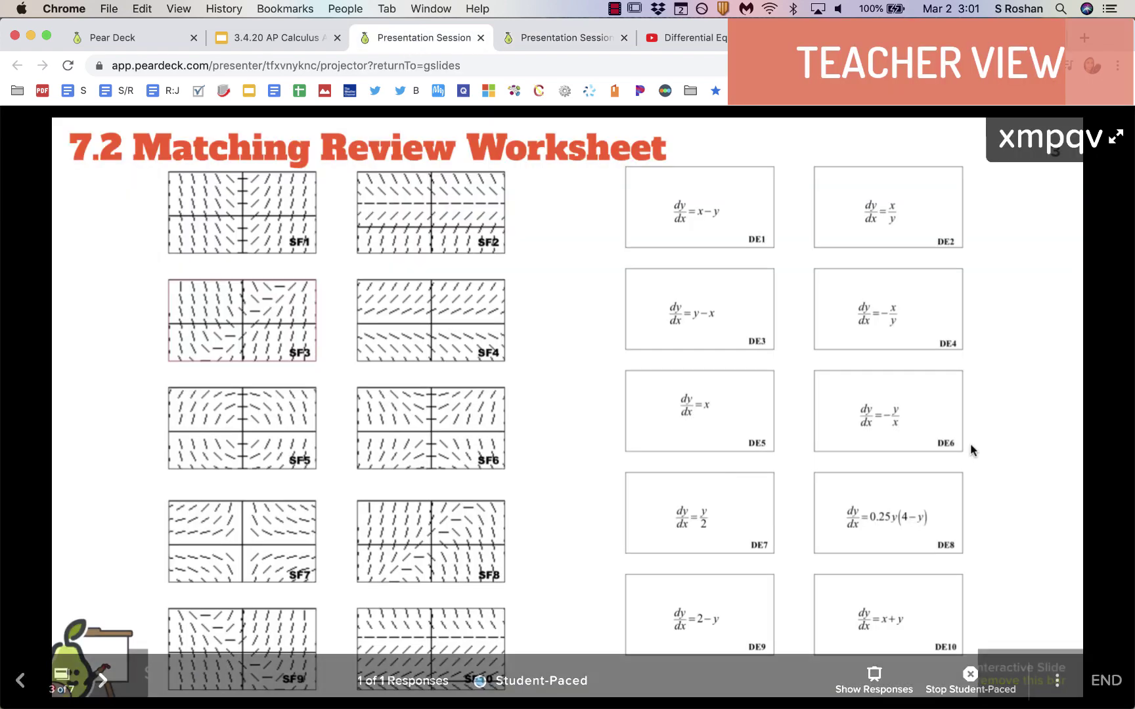
left_click(1107, 679)
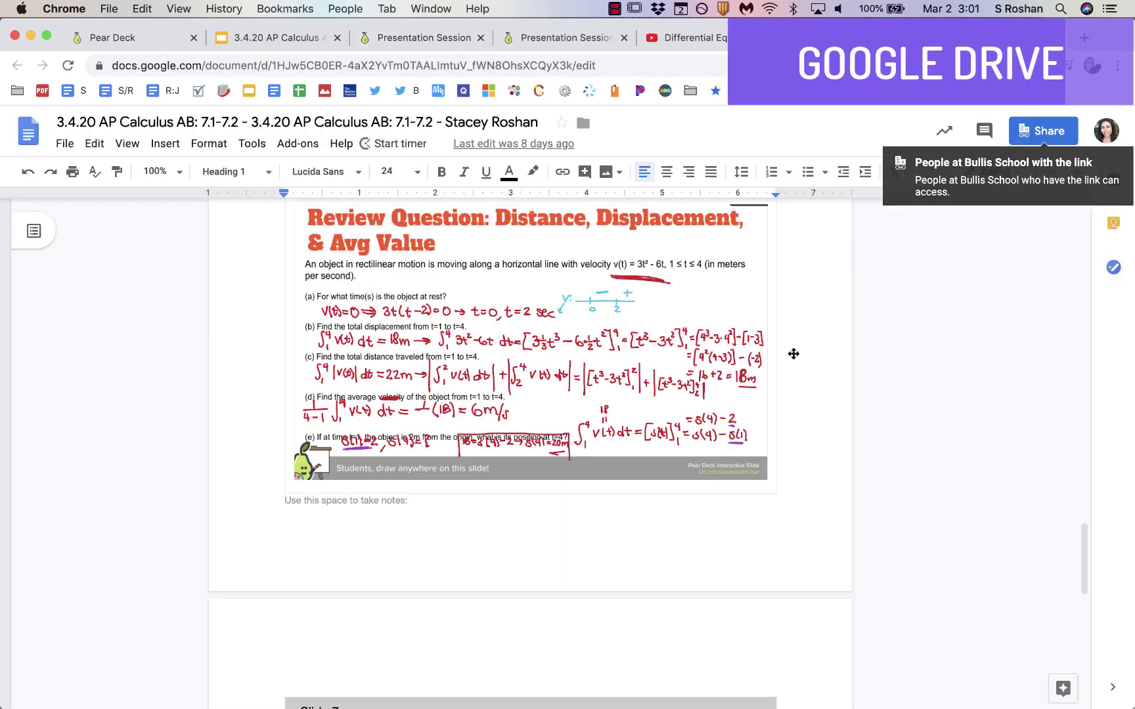
scroll(755, 398, "up", 2)
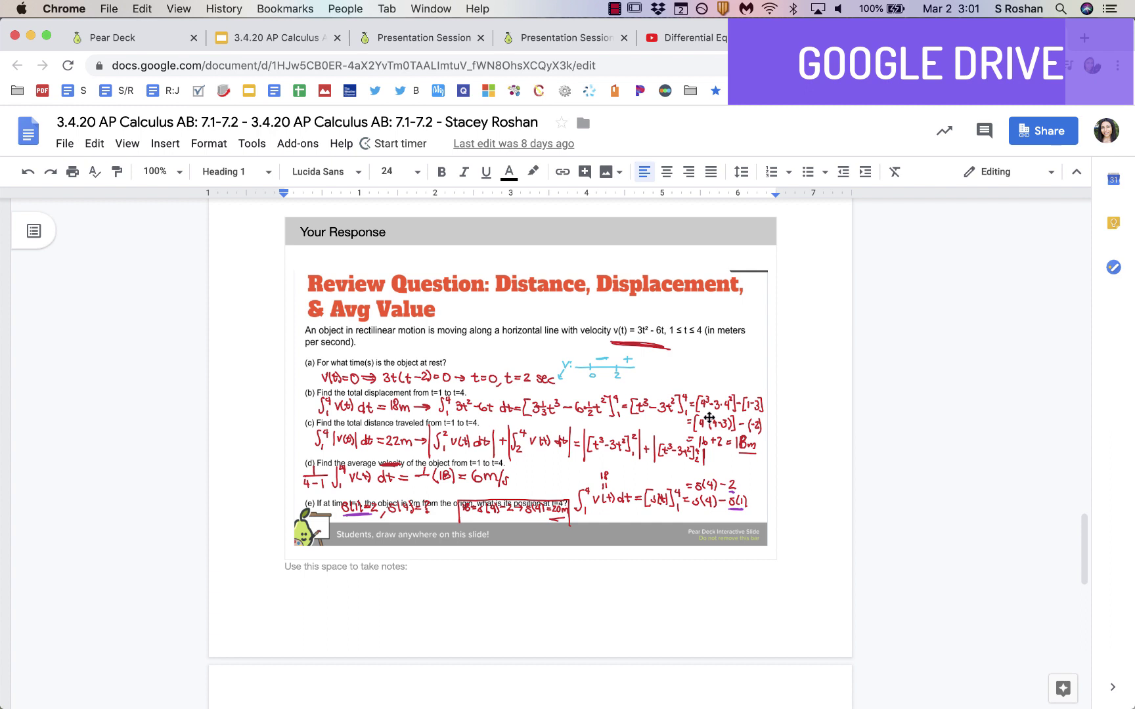
scroll(708, 418, "up", 1)
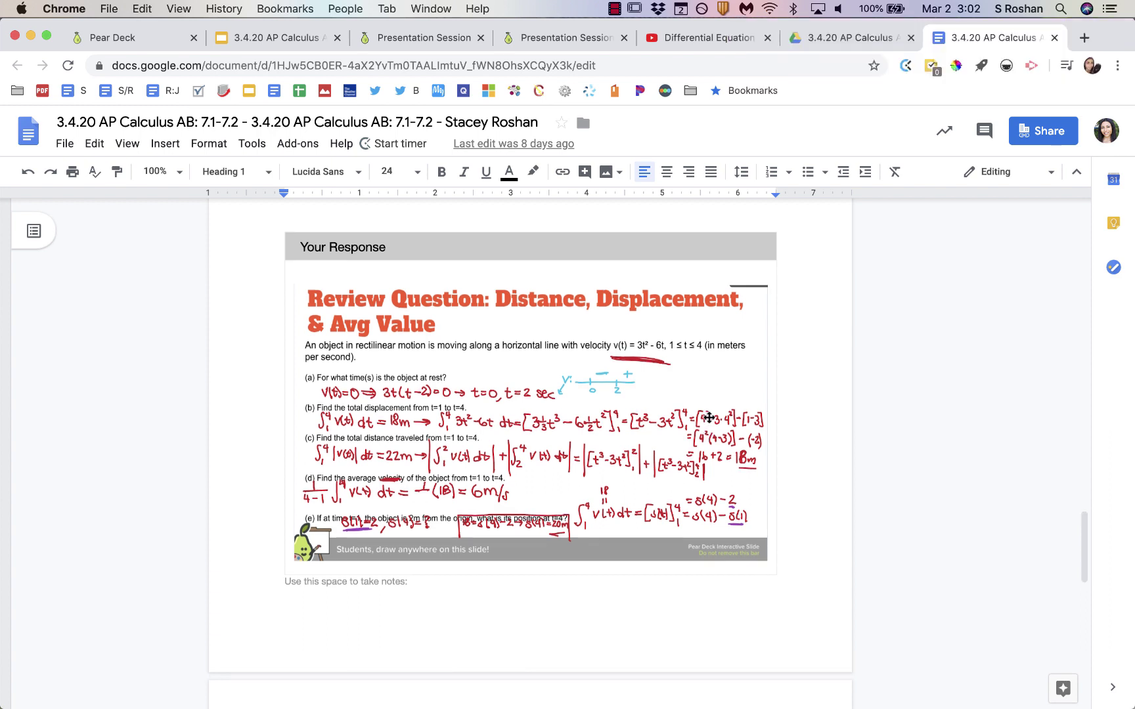